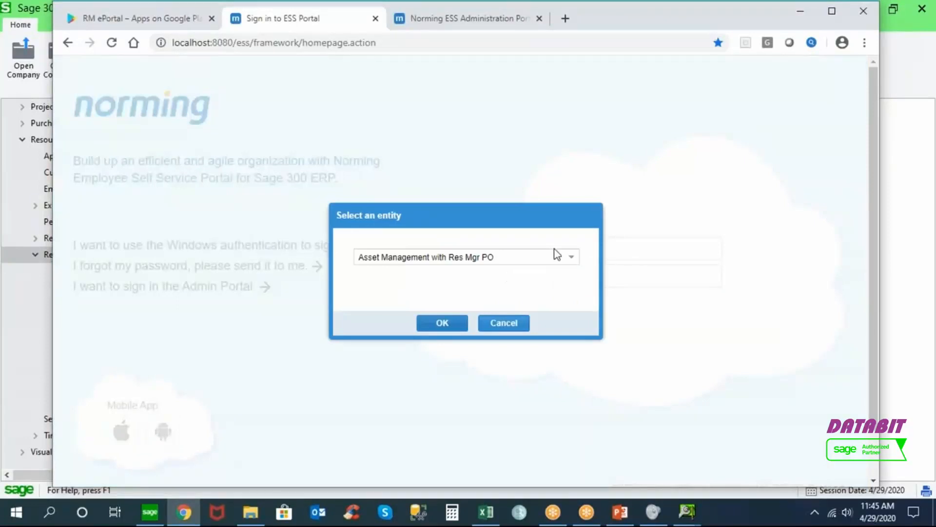
Sign in to the Resource Manager PJC Only entity and list the posted A/P invoice requisitions
{"action": "left_click", "coordinate": [571, 257]}
{"action": "left_click", "coordinate": [470, 321]}
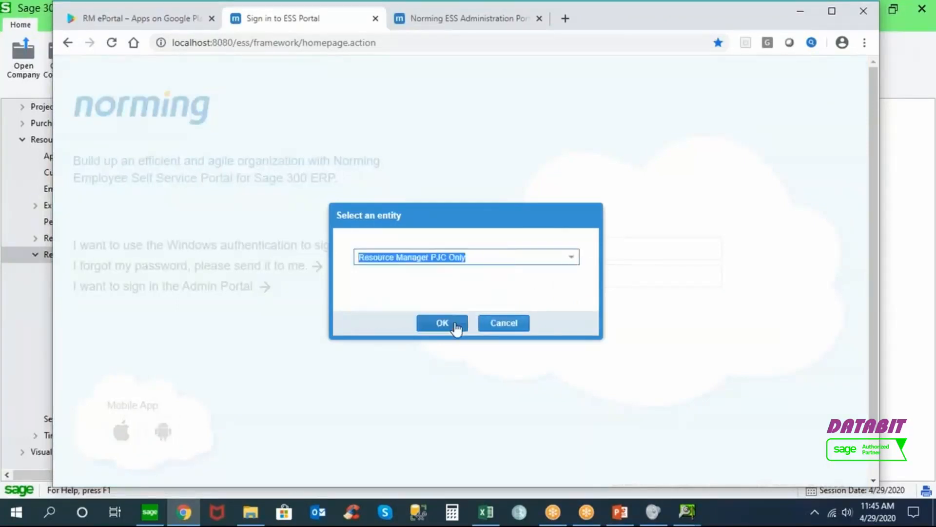
{"action": "left_click", "coordinate": [455, 323]}
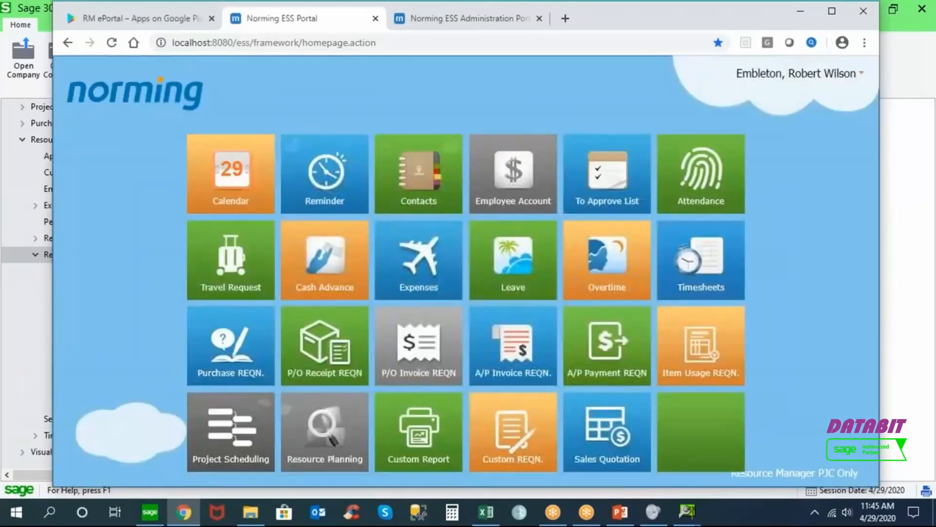
{"action": "left_click", "coordinate": [505, 345]}
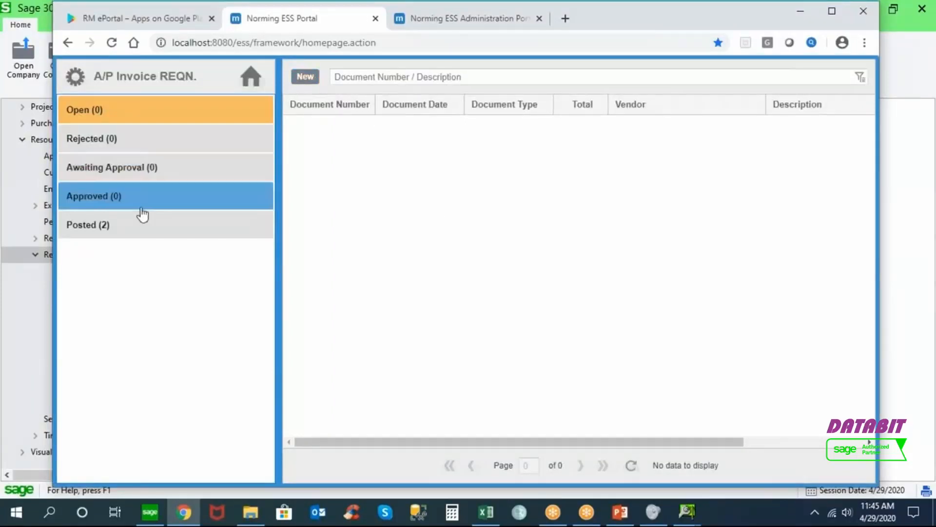
{"action": "left_click", "coordinate": [117, 228]}
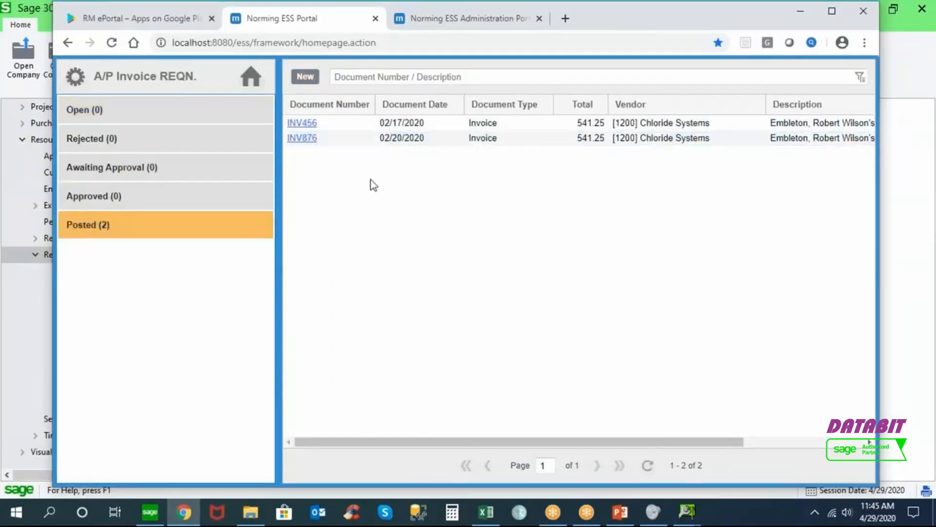
Start a new A/P invoice requisition for vendor Chloride Systems with document number INV731
{"action": "left_click", "coordinate": [306, 77]}
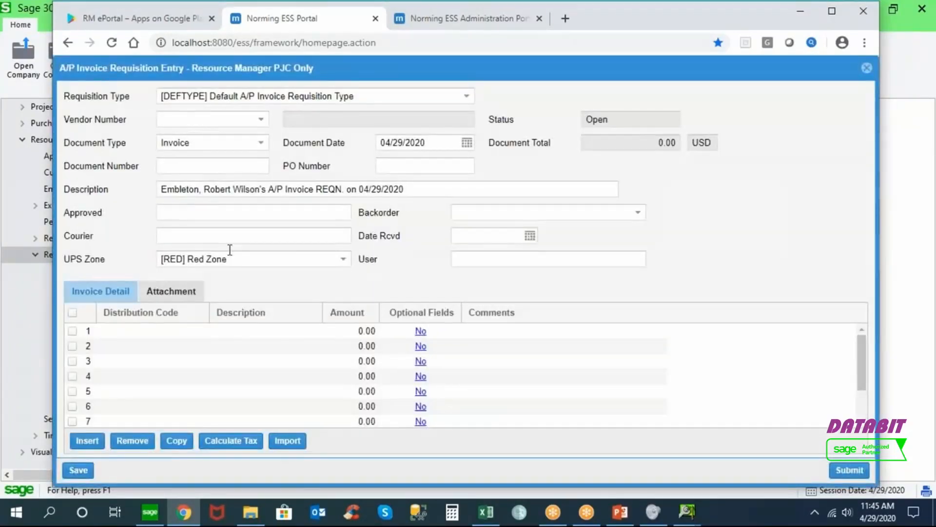
{"action": "left_click", "coordinate": [261, 120]}
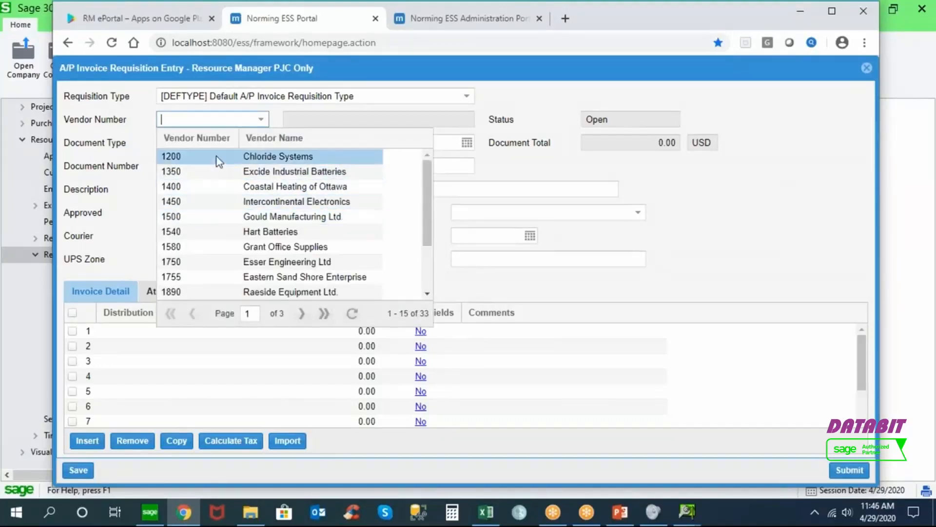
{"action": "left_click", "coordinate": [219, 161]}
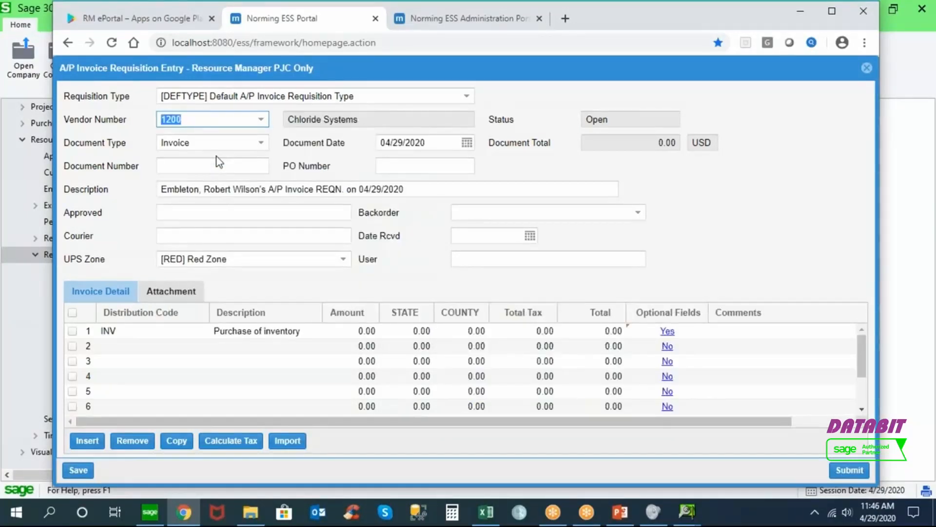
{"action": "left_click", "coordinate": [257, 164]}
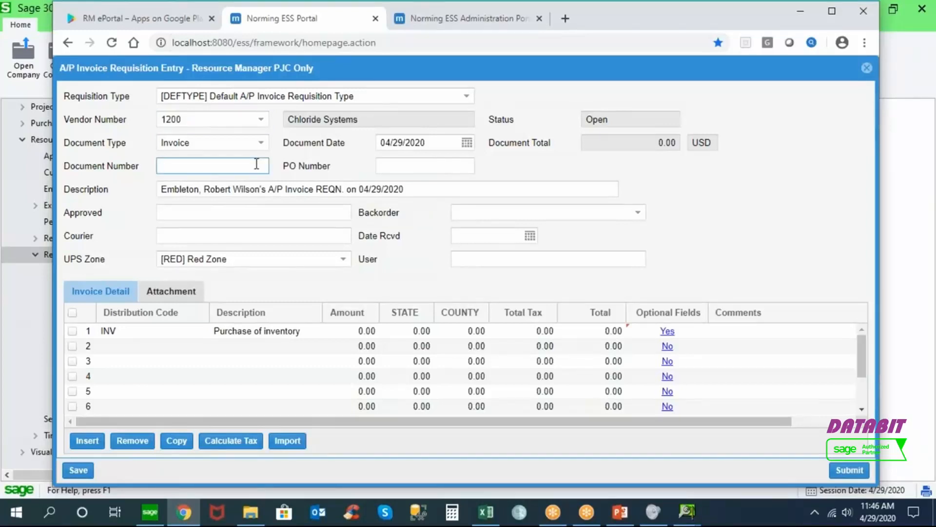
{"action": "type", "text": "INV731"}
{"action": "key", "text": "Tab"}
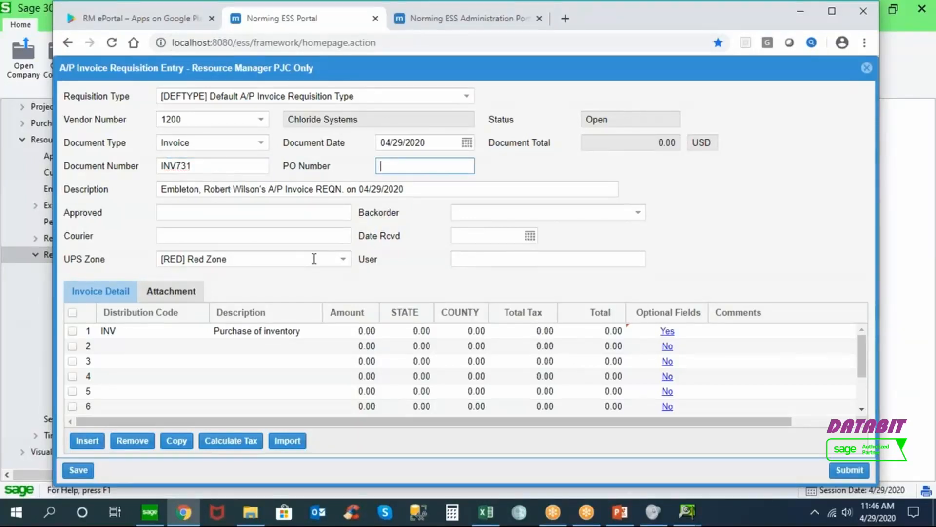
Review the available UPS zones and the optional fields of the first invoice detail line
{"action": "left_click", "coordinate": [344, 260]}
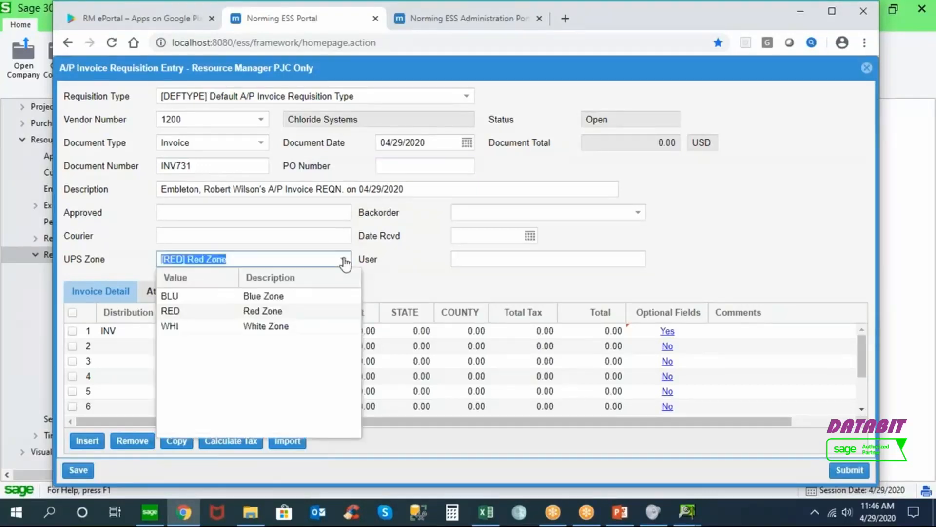
{"action": "left_click", "coordinate": [343, 264]}
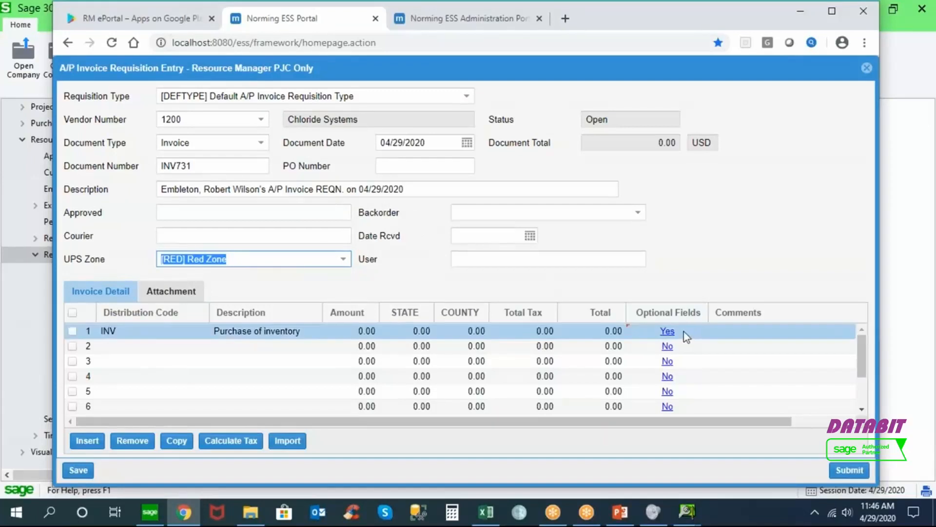
{"action": "left_click", "coordinate": [667, 332]}
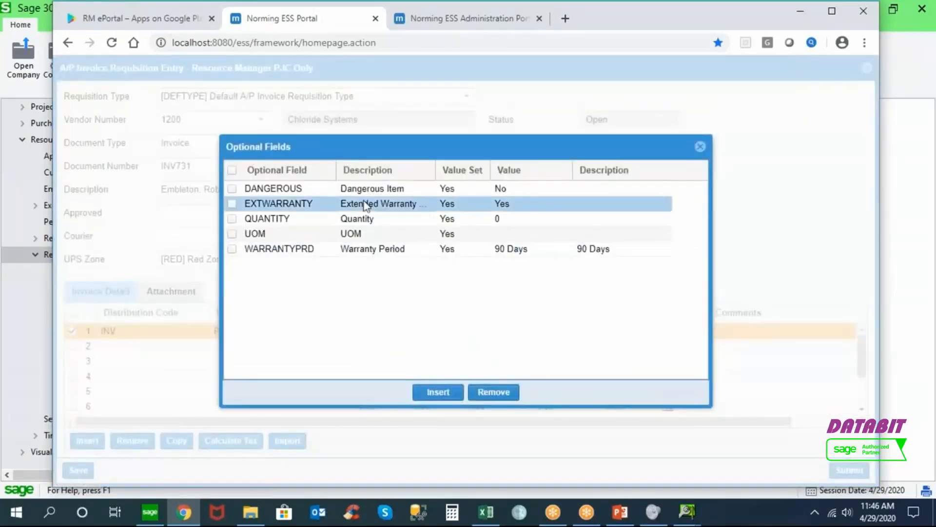
{"action": "left_click", "coordinate": [700, 147]}
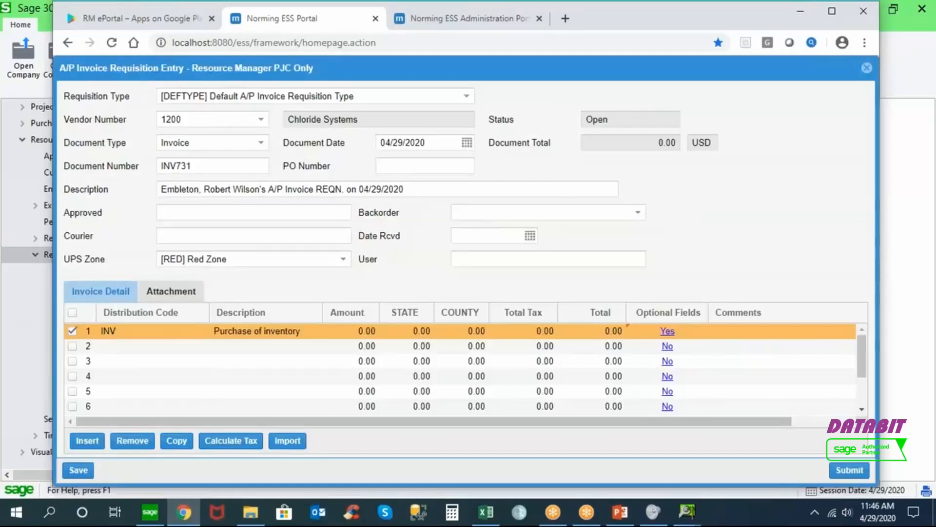
Set the first detail line to distribution code EQUIP with an amount of 450 and calculate the tax
{"action": "left_click", "coordinate": [199, 333]}
{"action": "left_click", "coordinate": [201, 333]}
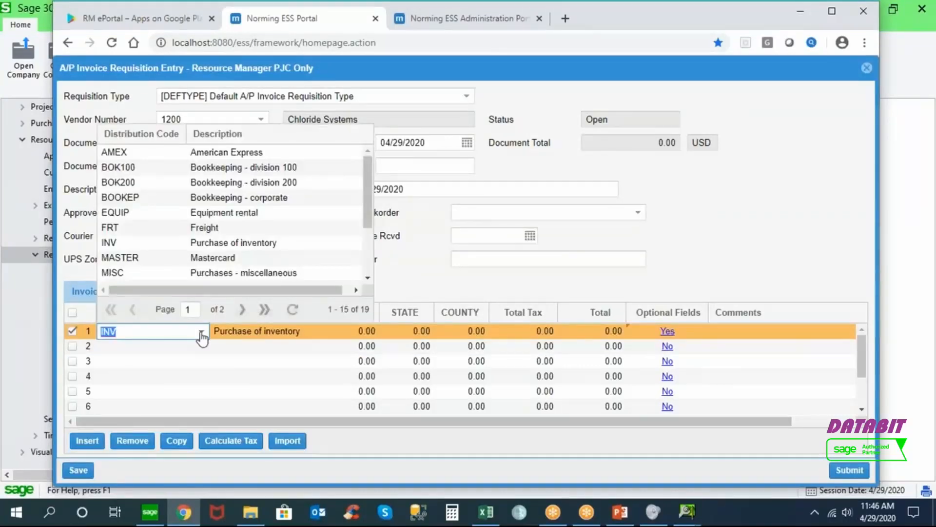
{"action": "left_click", "coordinate": [176, 212]}
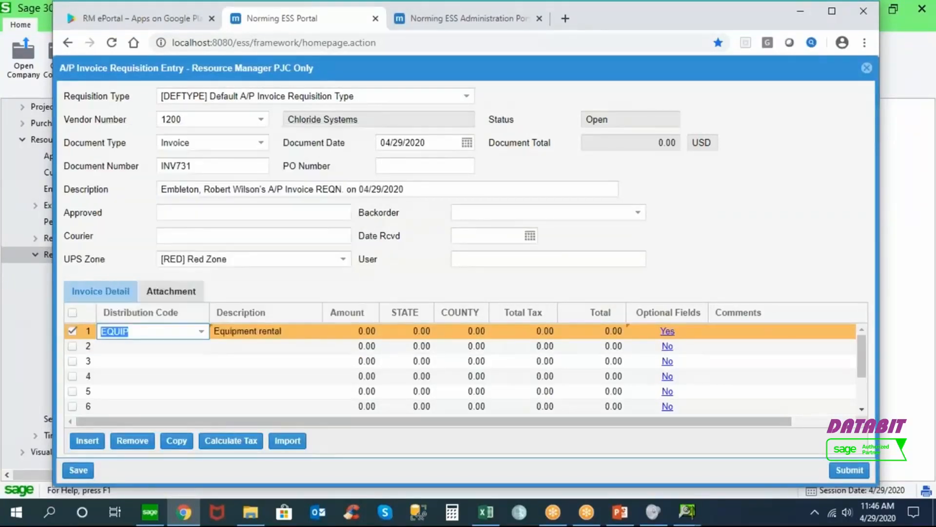
{"action": "left_click", "coordinate": [350, 332]}
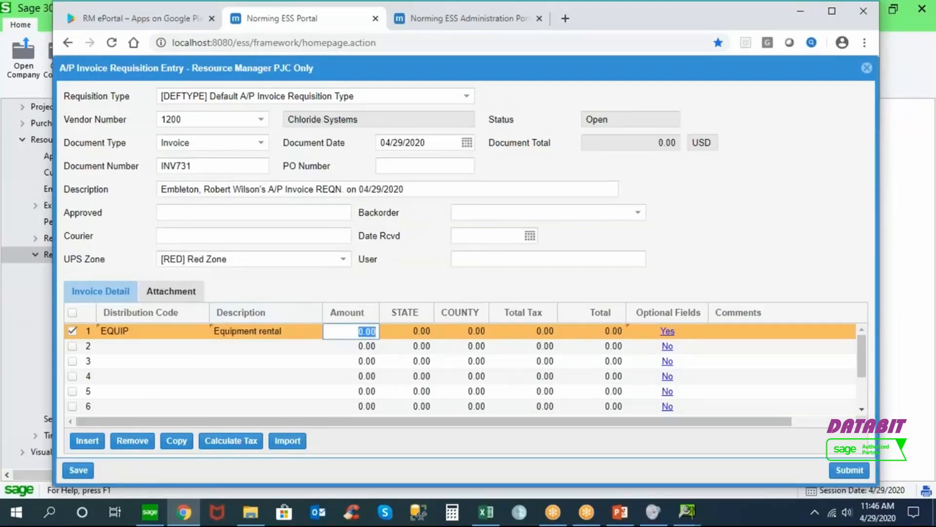
{"action": "type", "text": "450"}
{"action": "key", "text": "Tab"}
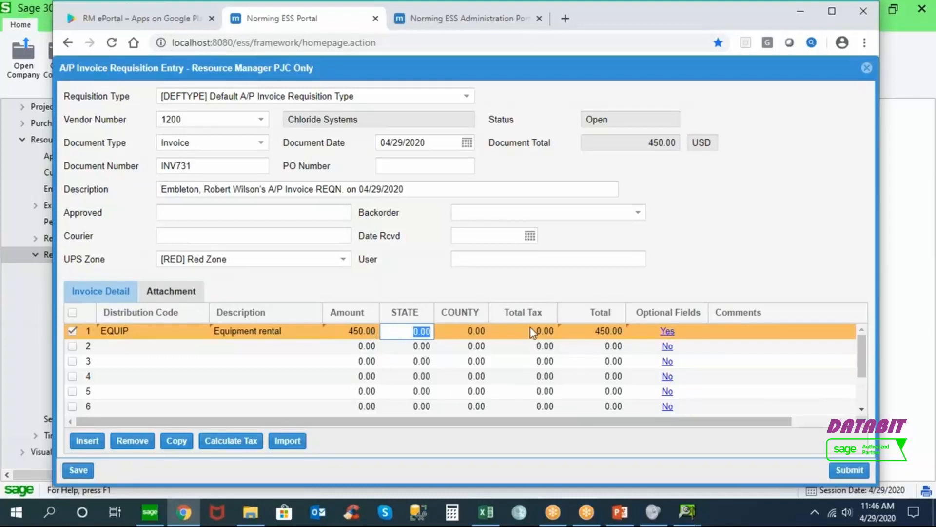
{"action": "left_click", "coordinate": [245, 441]}
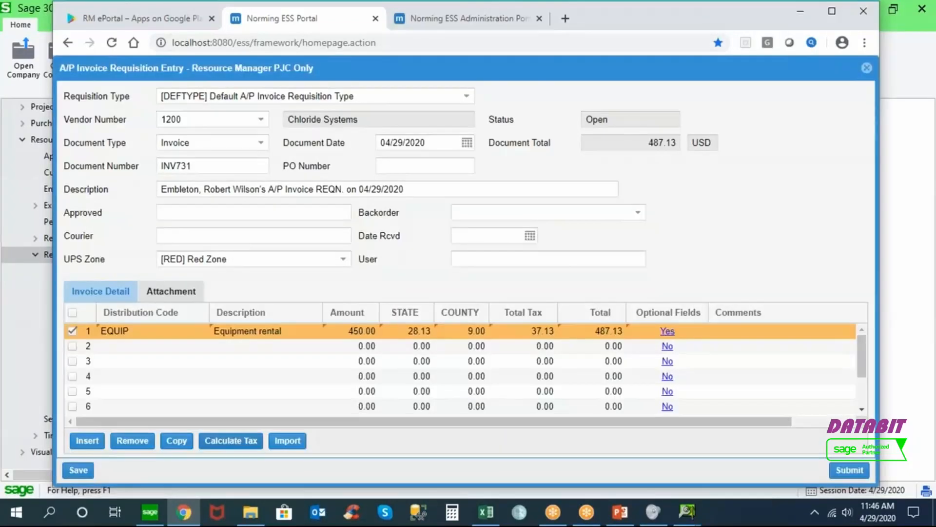
Add the comment "Need to rent equipment" to the equipment rental line
{"action": "left_click", "coordinate": [807, 334]}
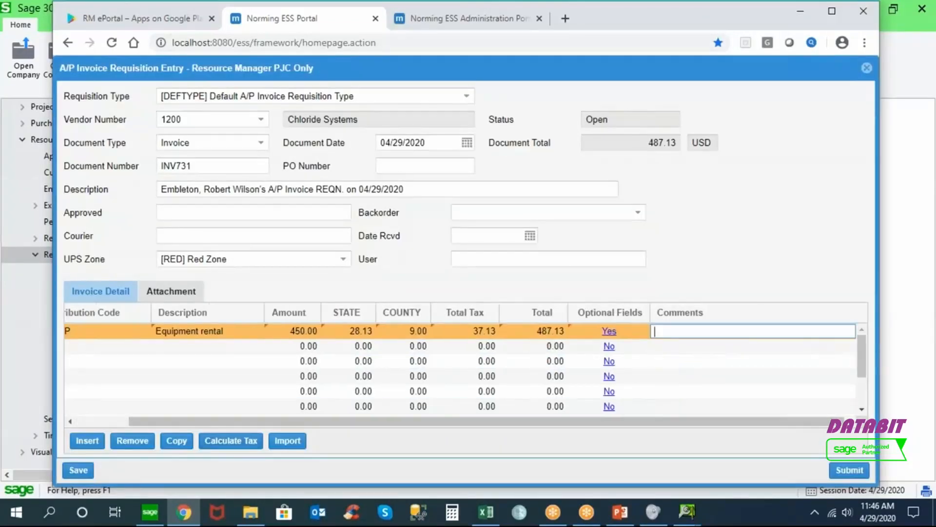
{"action": "type", "text": "Need to rent equipment"}
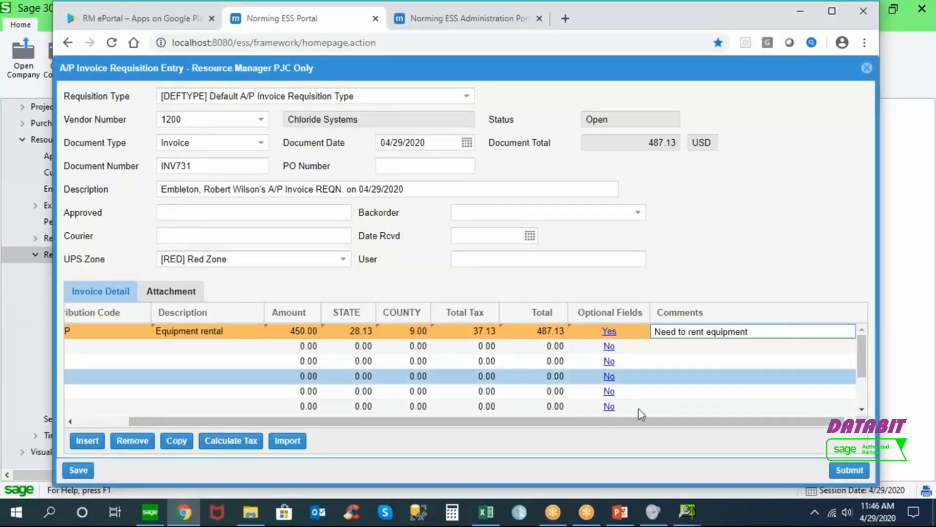
{"action": "left_click_drag", "start_coordinate": [579, 424], "coordinate": [458, 427]}
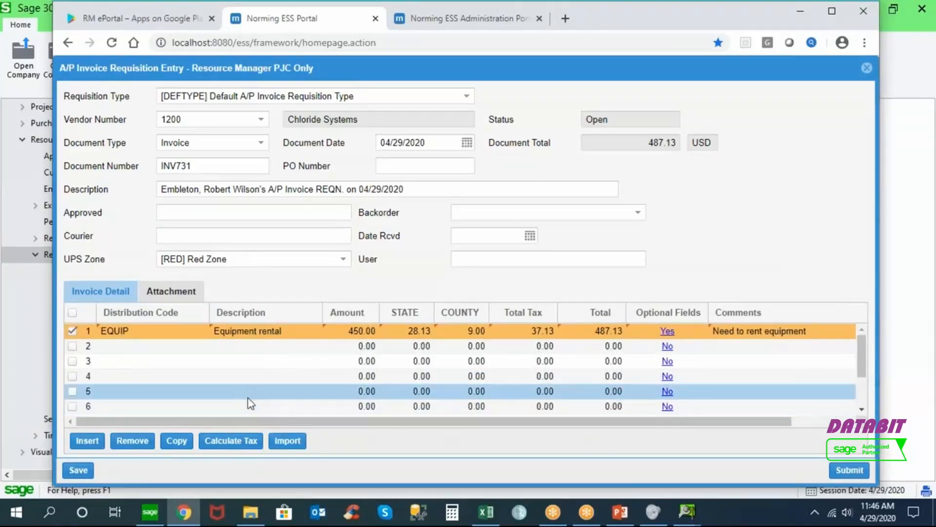
Attach the file 2017 Jaguar XF Prestige.pdf from Documents to the requisition with the note "Equipment Rented"
{"action": "left_click", "coordinate": [186, 294]}
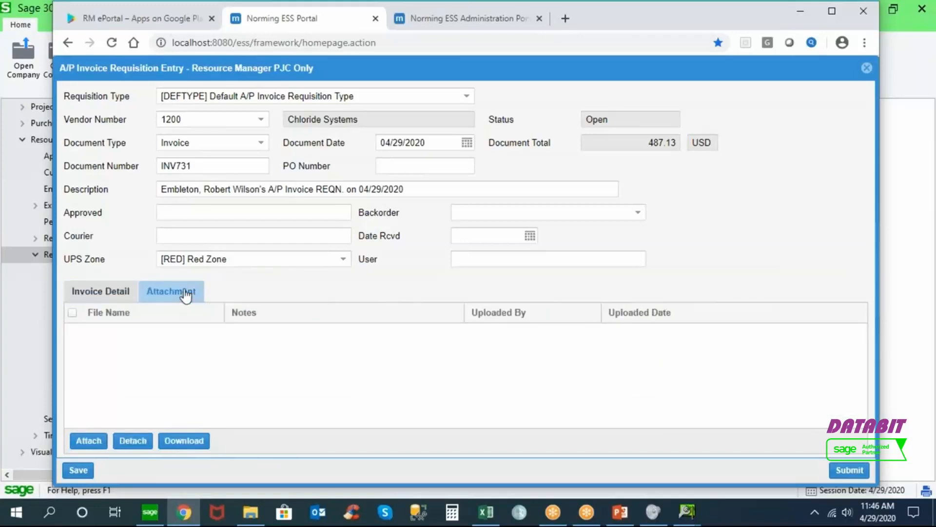
{"action": "left_click", "coordinate": [90, 441]}
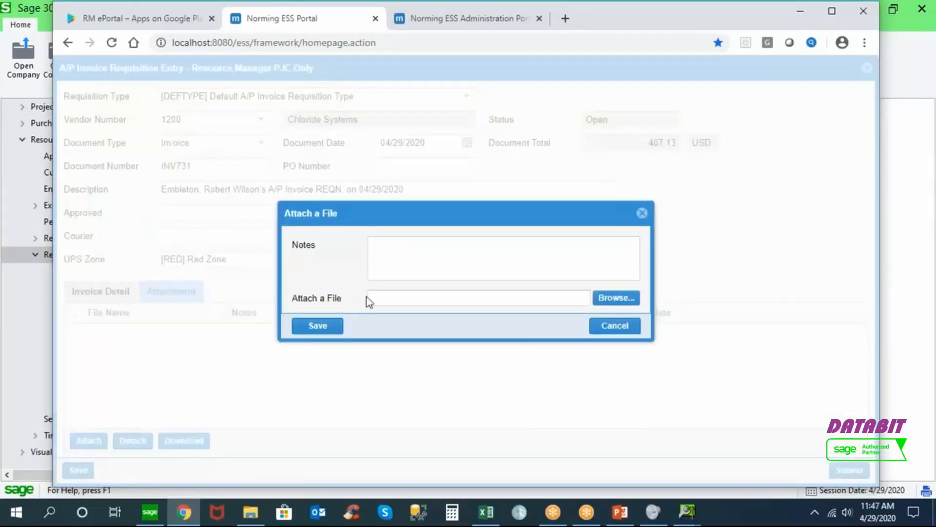
{"action": "left_click", "coordinate": [419, 257]}
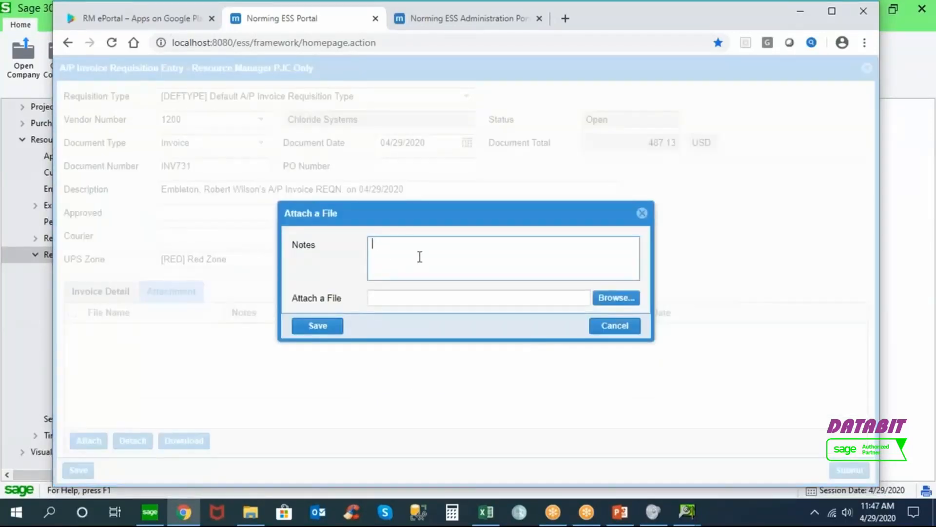
{"action": "type", "text": "Equipment Rented"}
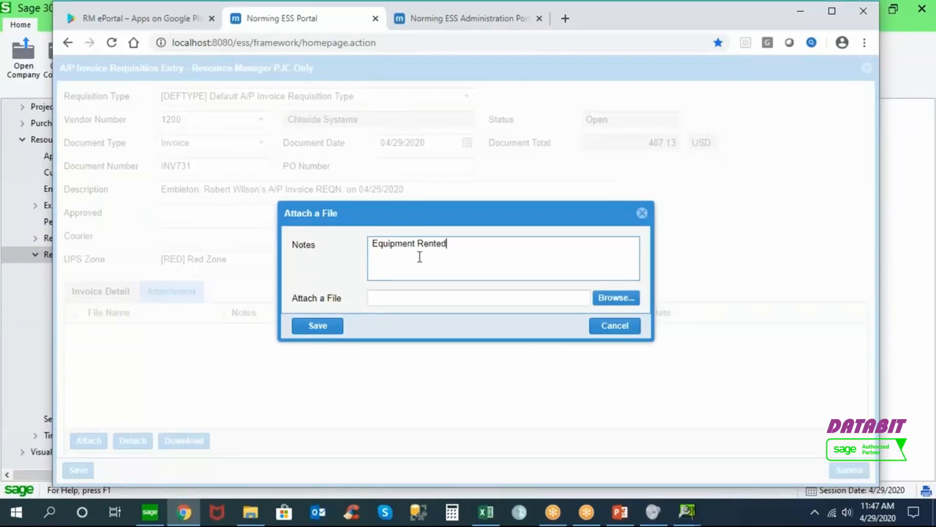
{"action": "left_click", "coordinate": [617, 298]}
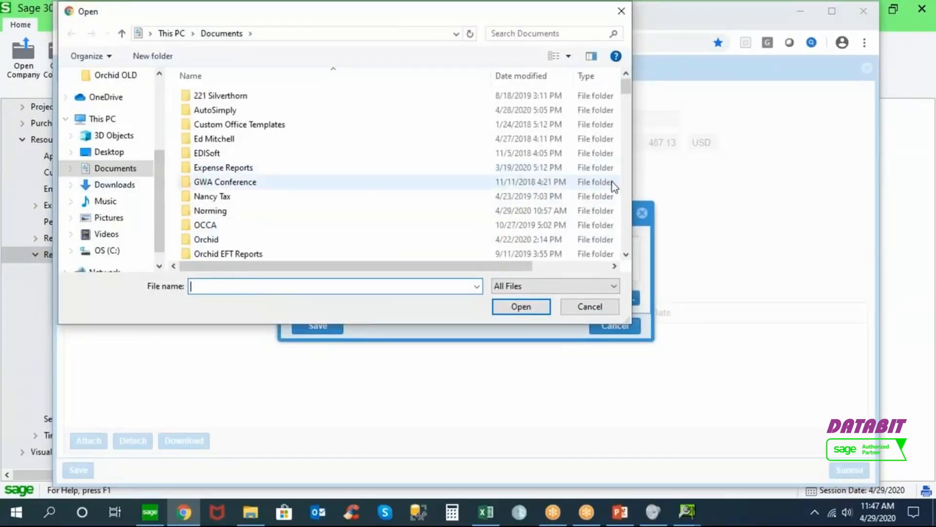
{"action": "left_click", "coordinate": [626, 191]}
{"action": "left_click", "coordinate": [628, 191]}
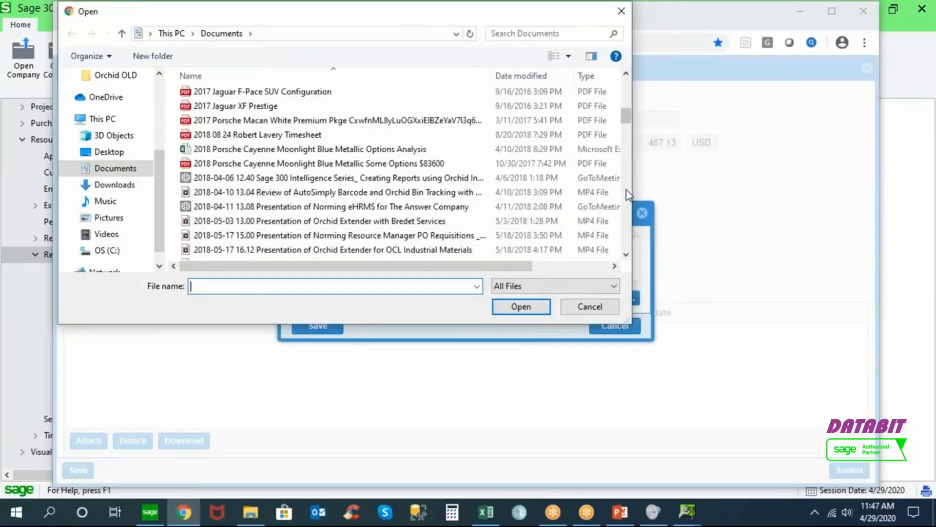
{"action": "double_click", "coordinate": [254, 106]}
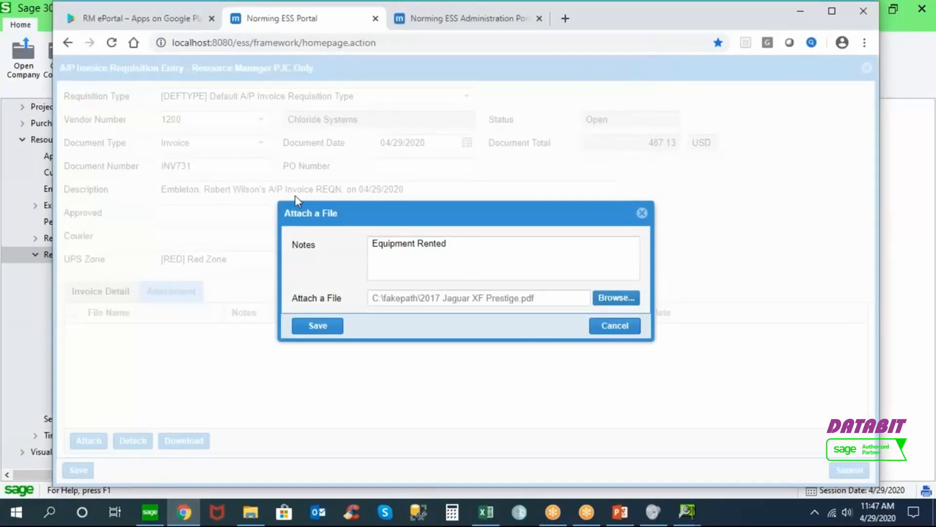
{"action": "left_click", "coordinate": [325, 329]}
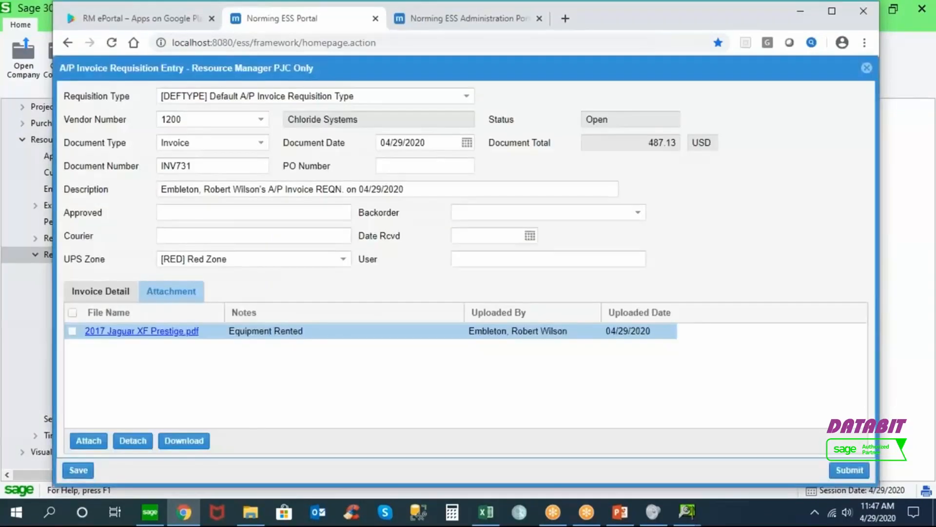
Submit the requisition for approval, and review its approval trail before closing it
{"action": "left_click", "coordinate": [119, 299]}
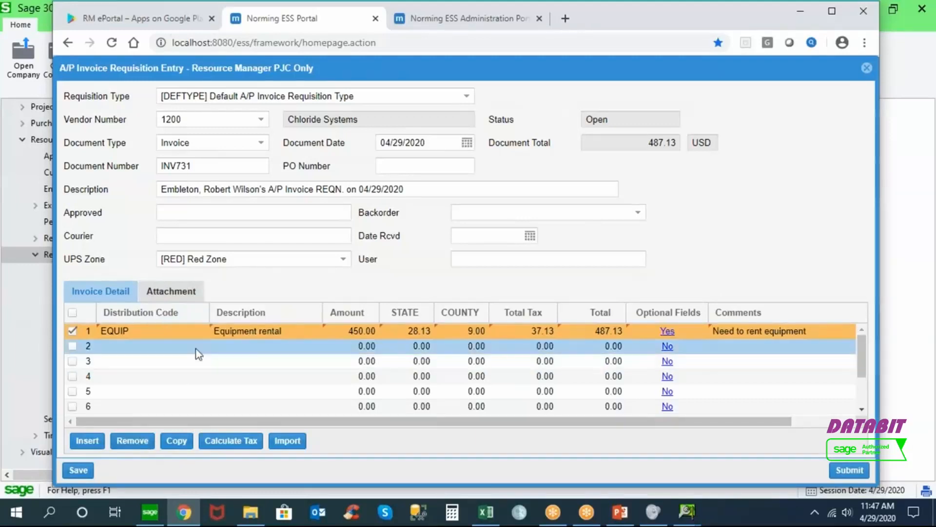
{"action": "left_click", "coordinate": [846, 473]}
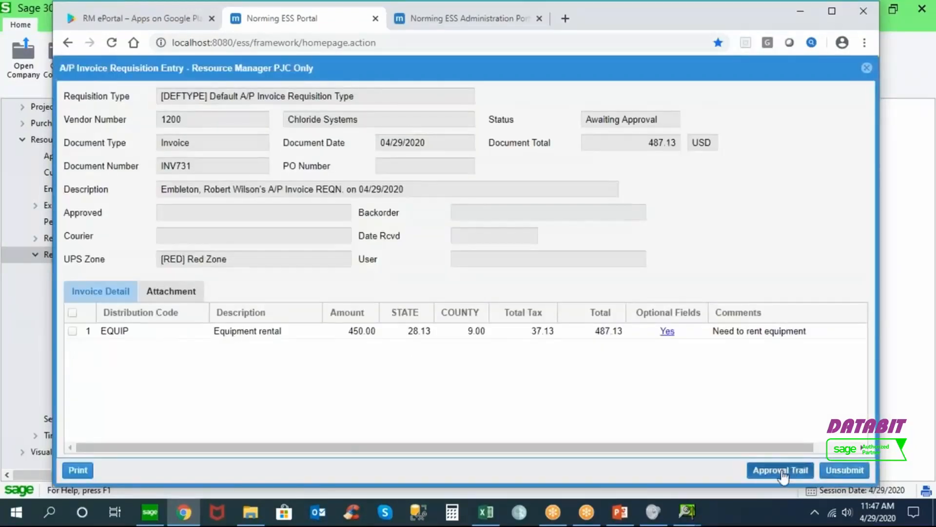
{"action": "left_click", "coordinate": [782, 471]}
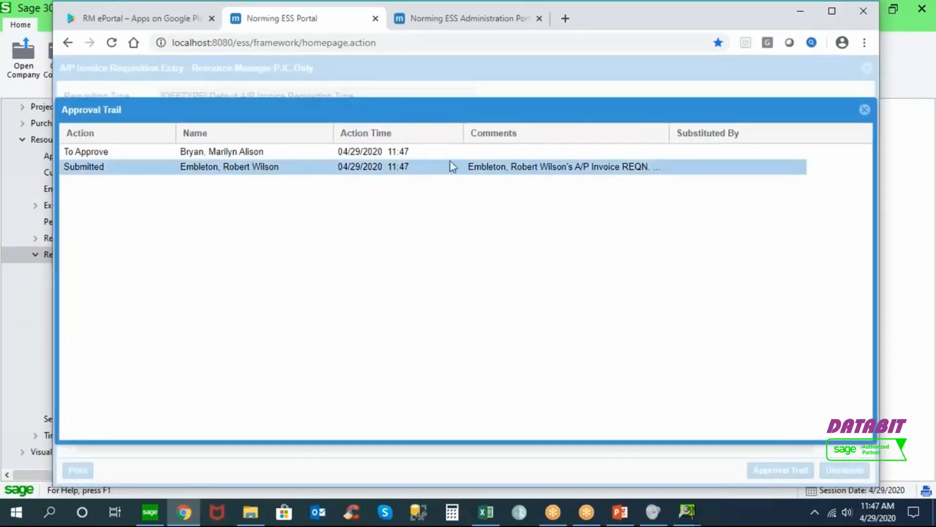
{"action": "left_click", "coordinate": [864, 109]}
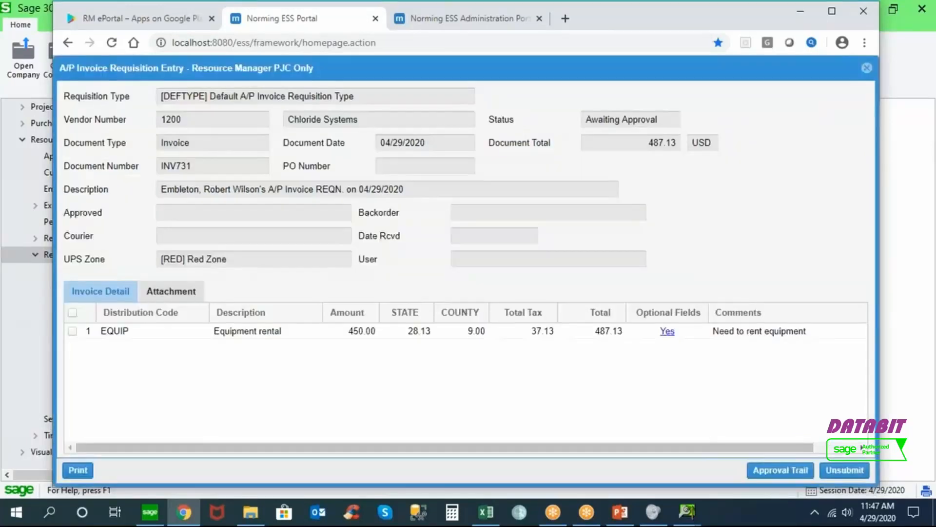
{"action": "left_click", "coordinate": [867, 72]}
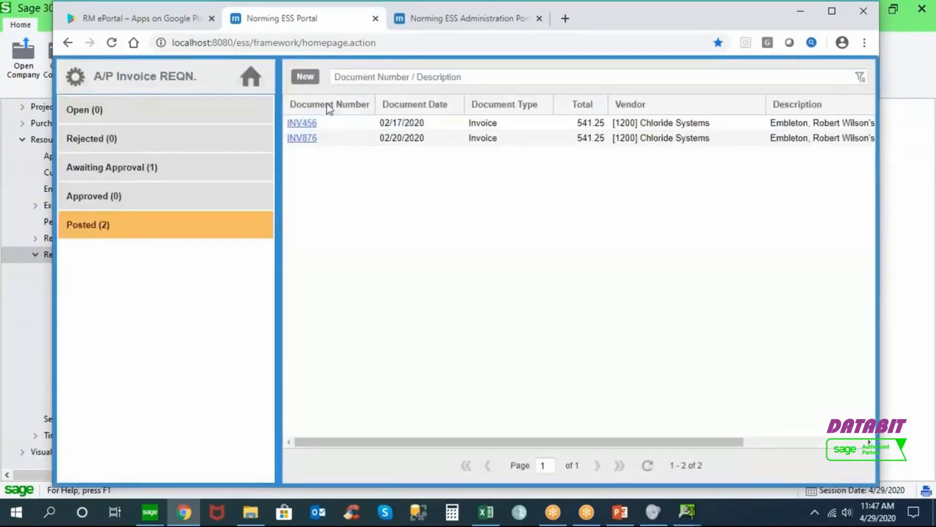
Return to the portal's home page and sign the submitting employee out
{"action": "left_click", "coordinate": [251, 76]}
{"action": "left_click", "coordinate": [802, 78]}
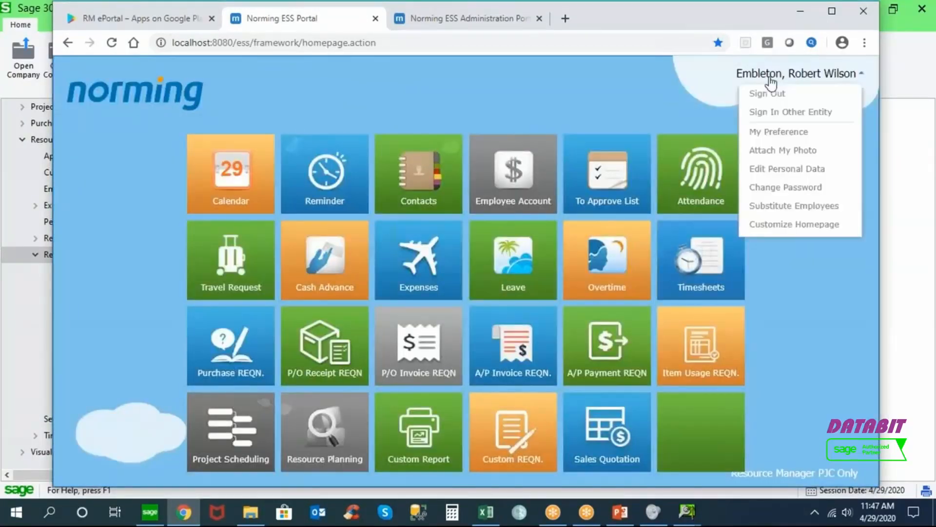
{"action": "left_click", "coordinate": [760, 98]}
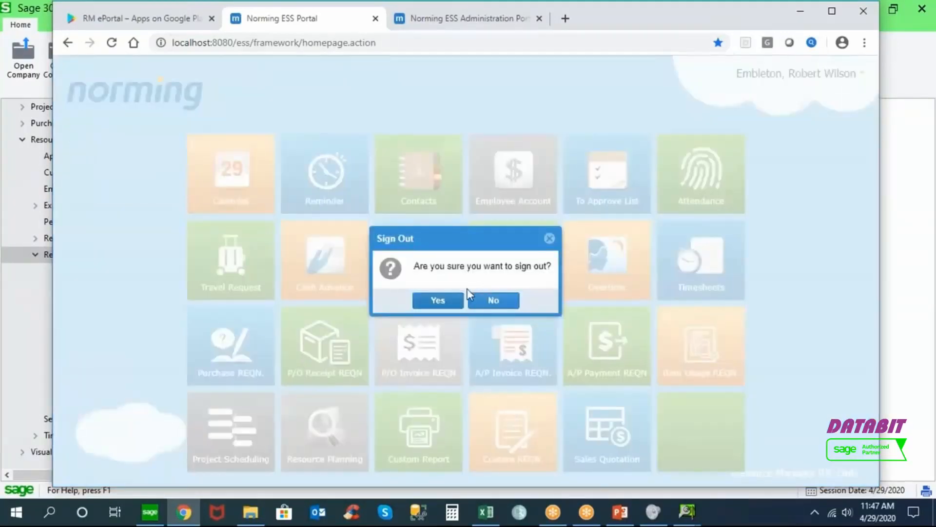
{"action": "left_click", "coordinate": [453, 306]}
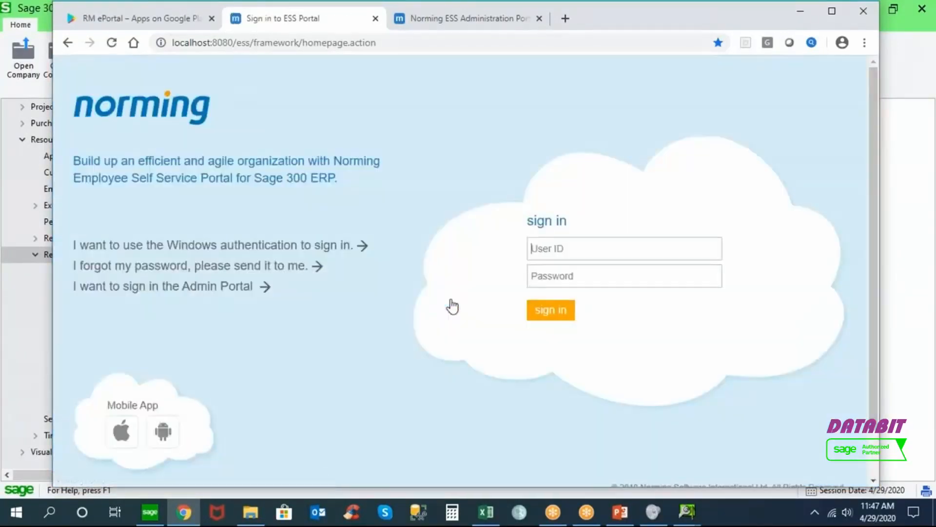
Sign in with the approving employee's user ID and select the entity Resource Manager PJC Only
{"action": "type", "text": "100020"}
{"action": "key", "text": "Return"}
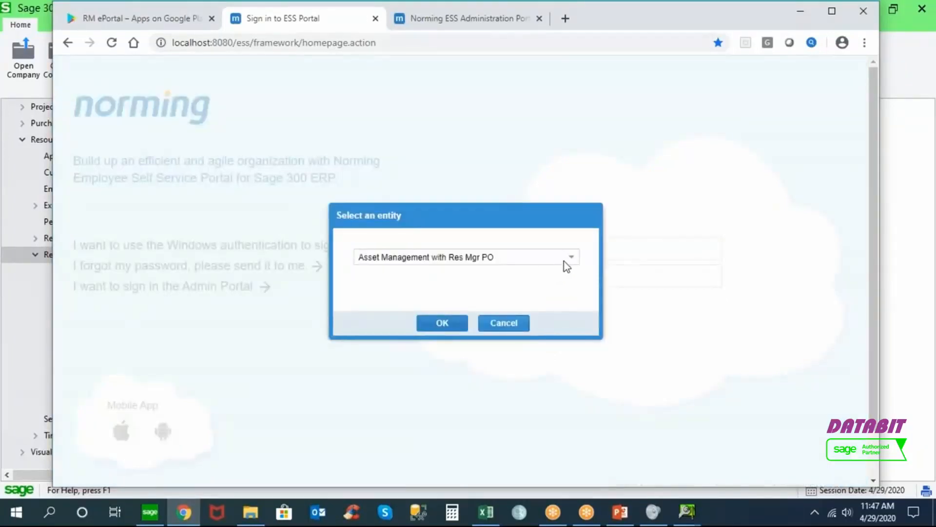
{"action": "left_click", "coordinate": [569, 258]}
{"action": "left_click", "coordinate": [449, 323]}
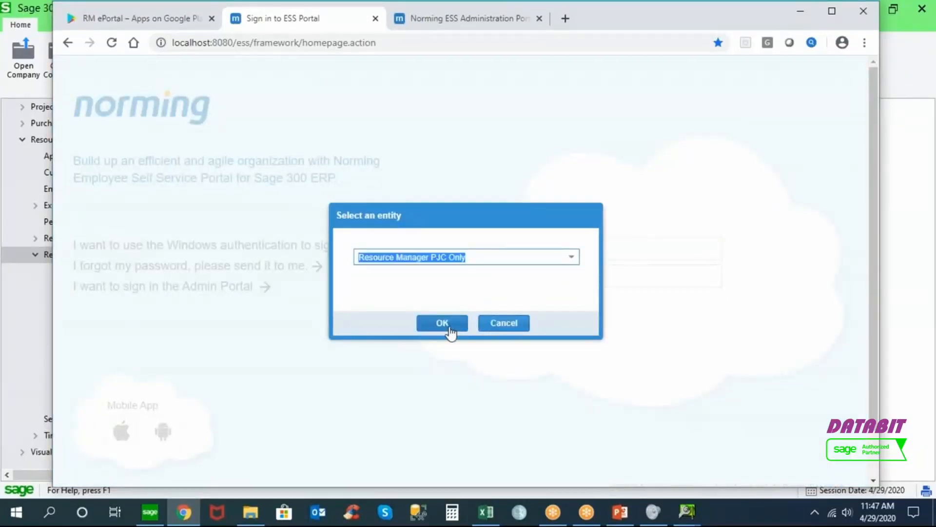
{"action": "left_click", "coordinate": [448, 329]}
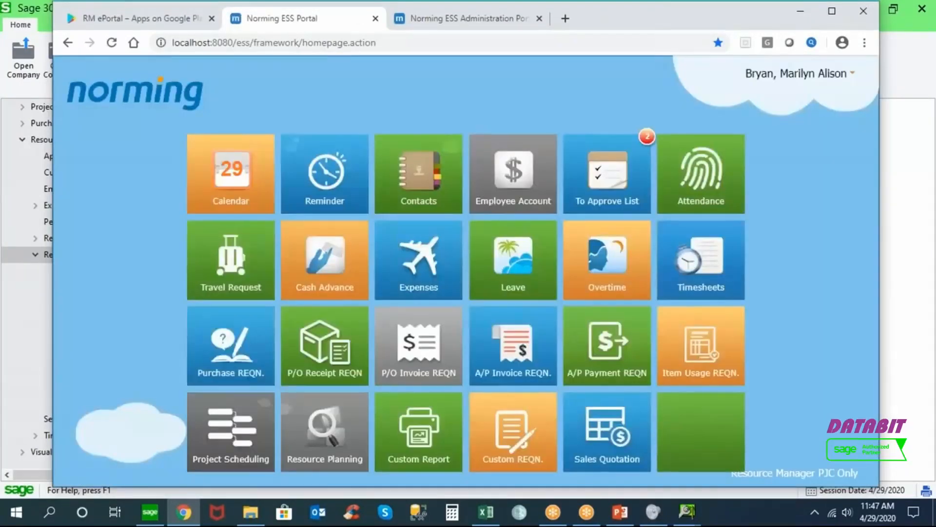
Open requisition INV731 from the approval list and examine its attached PDF and invoice detail
{"action": "left_click", "coordinate": [617, 189]}
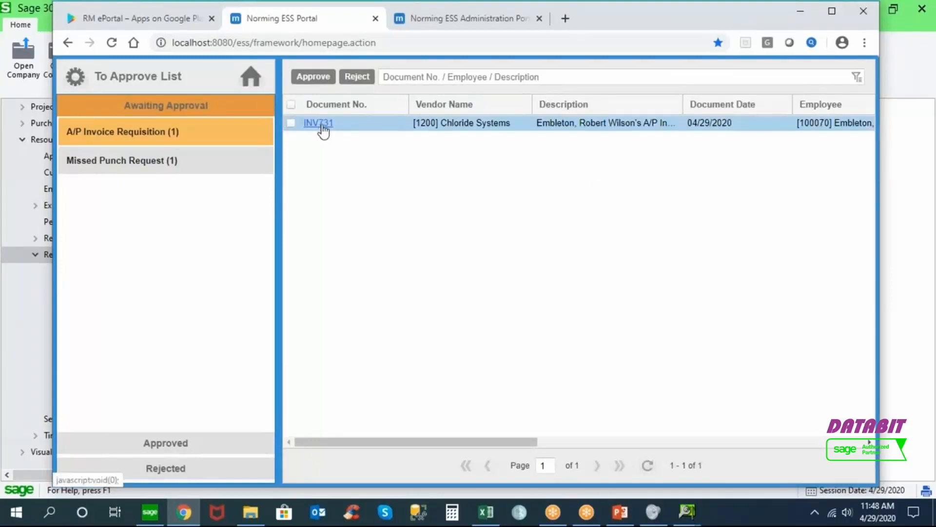
{"action": "left_click", "coordinate": [322, 125]}
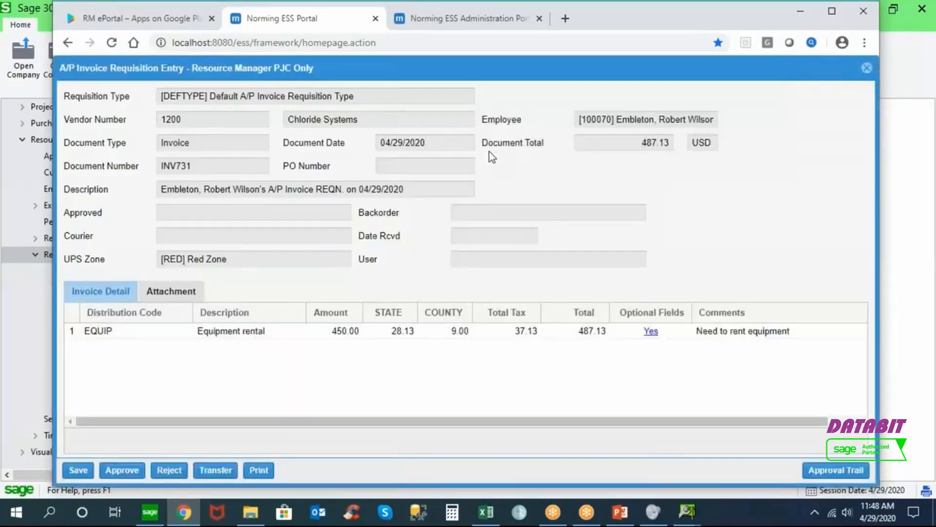
{"action": "left_click", "coordinate": [192, 291]}
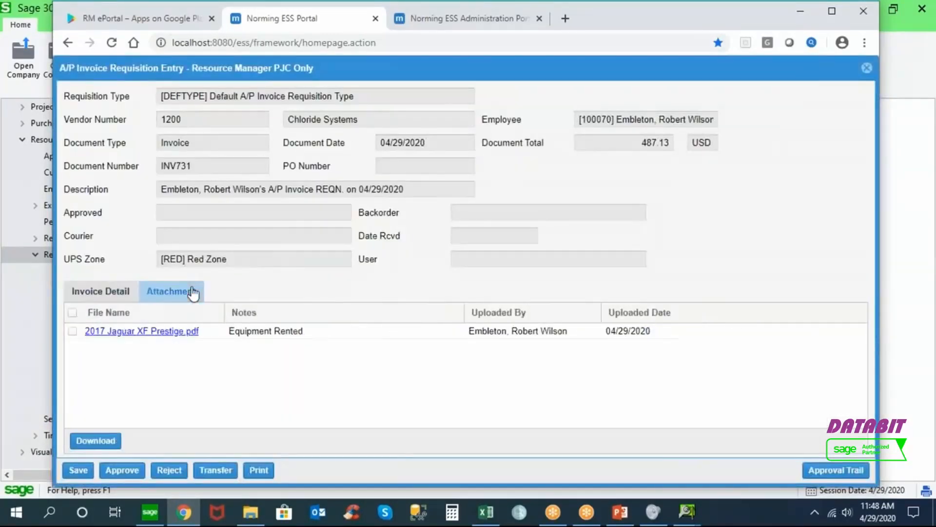
{"action": "left_click", "coordinate": [141, 331]}
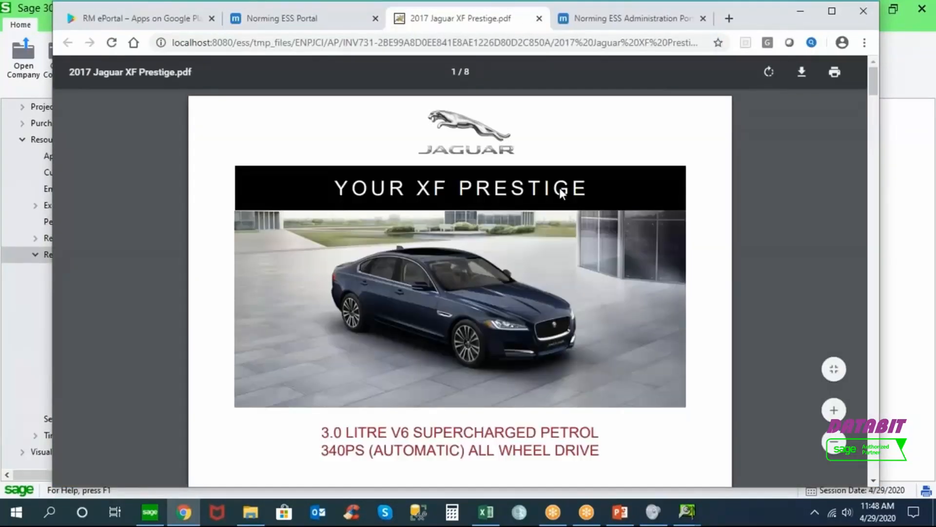
{"action": "left_click", "coordinate": [539, 18]}
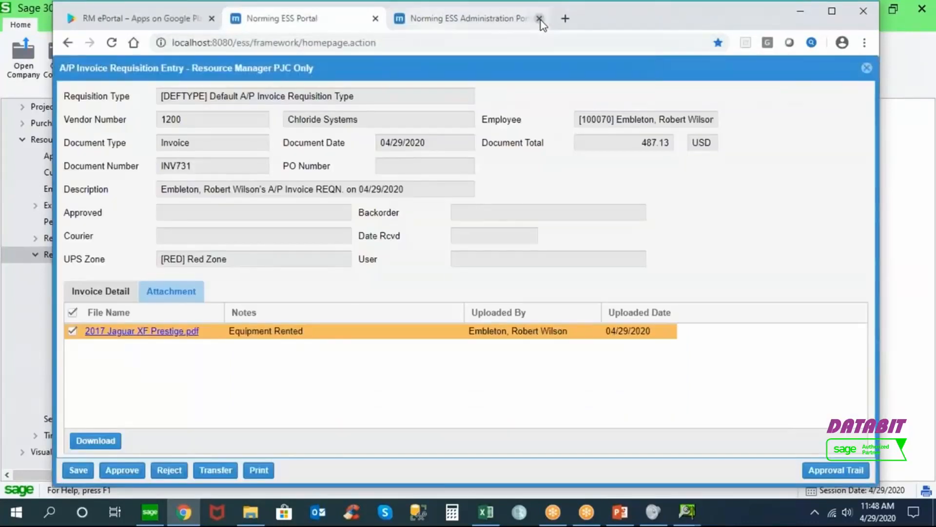
{"action": "left_click", "coordinate": [114, 295]}
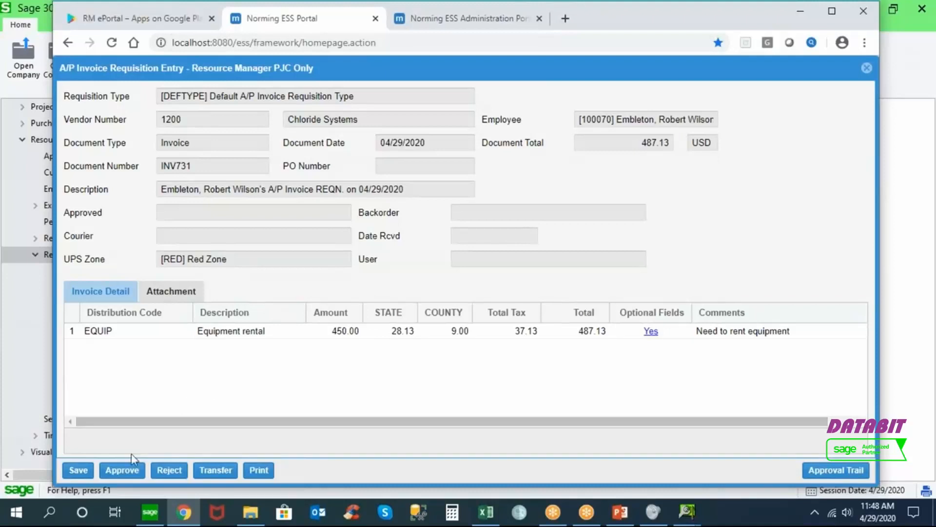
Look through the employees the requisition can be transferred to, and close the transfer without choosing anyone
{"action": "left_click", "coordinate": [215, 470]}
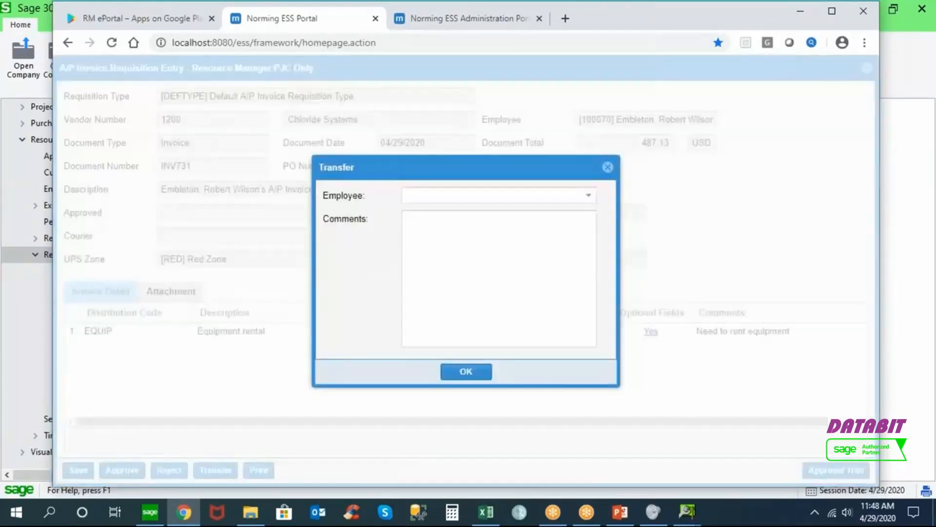
{"action": "left_click", "coordinate": [589, 196]}
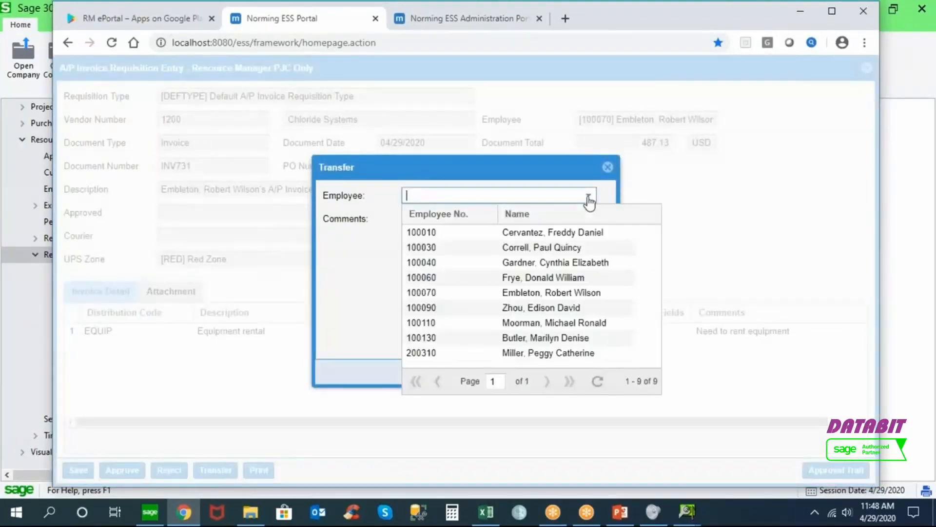
{"action": "left_click", "coordinate": [589, 200]}
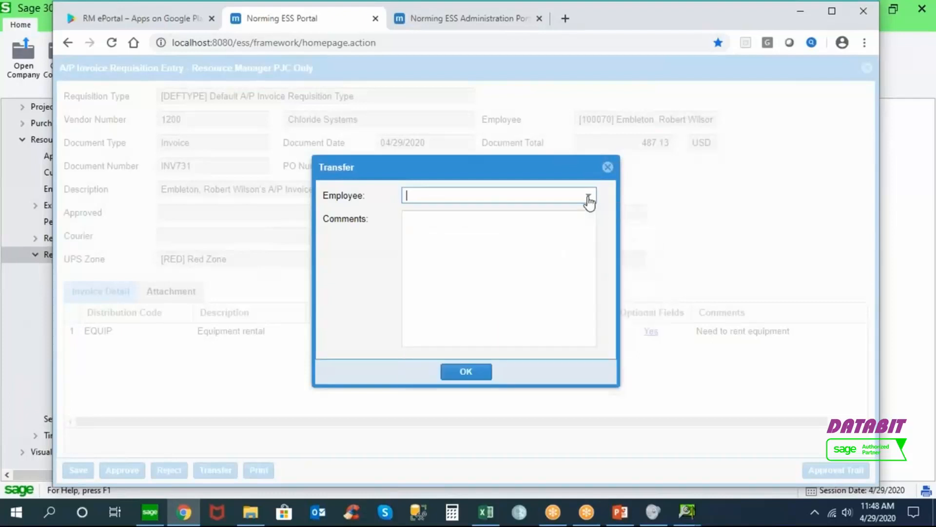
{"action": "left_click", "coordinate": [608, 167]}
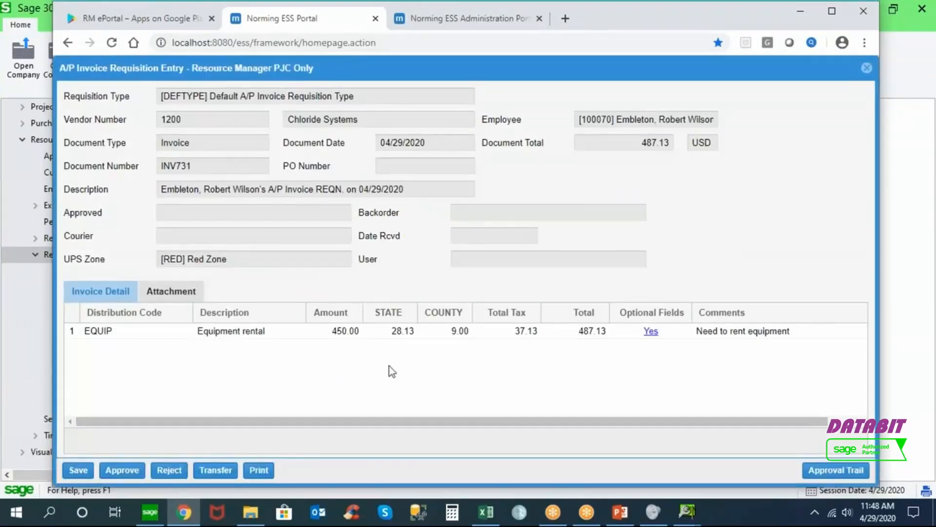
Check the requisition's approval trail and approve the requisition with the comment "OK"
{"action": "left_click", "coordinate": [835, 470]}
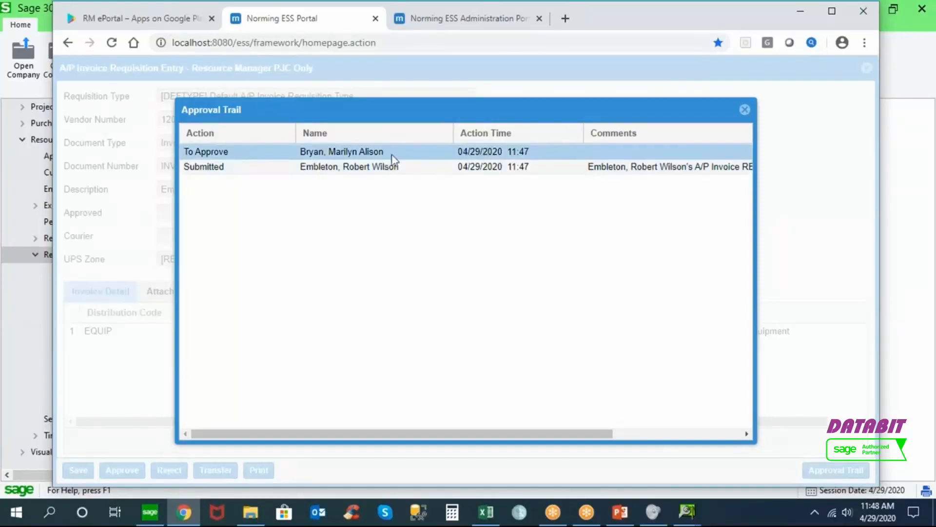
{"action": "left_click", "coordinate": [743, 113]}
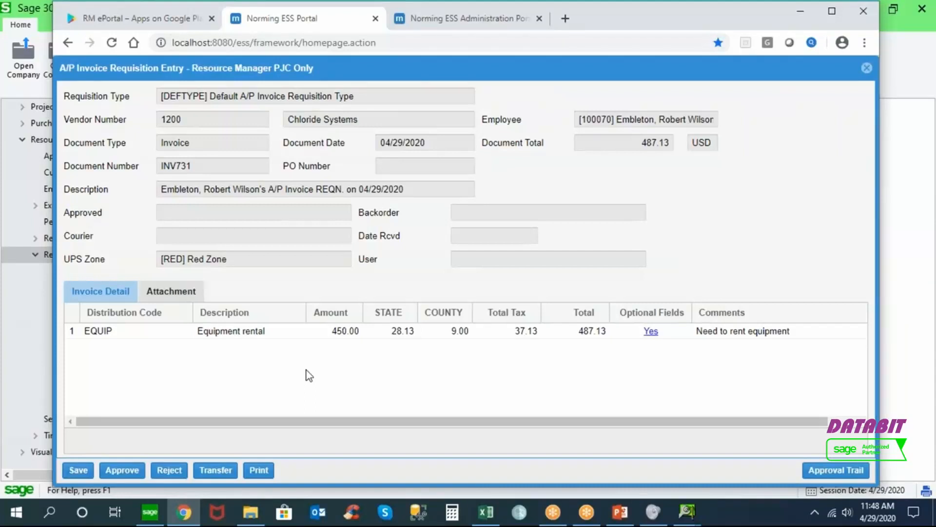
{"action": "left_click", "coordinate": [123, 470]}
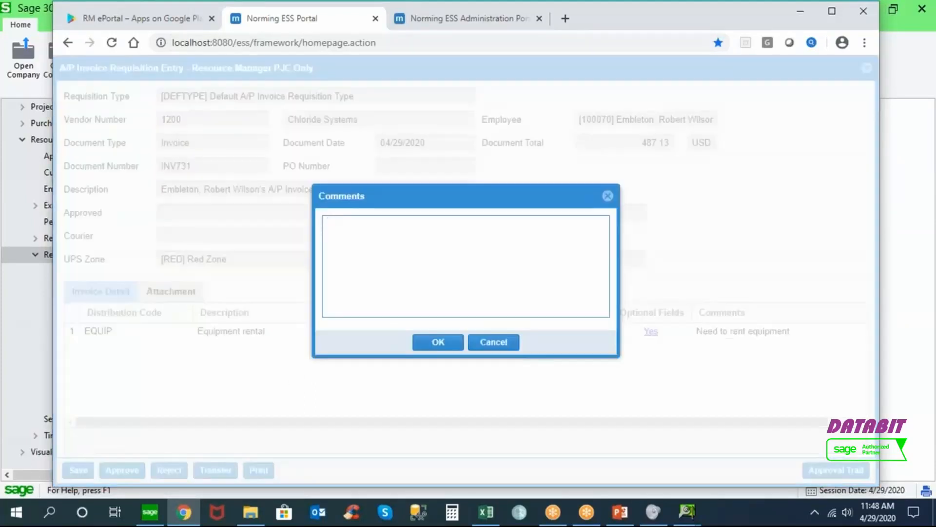
{"action": "type", "text": "OK"}
{"action": "left_click", "coordinate": [425, 346]}
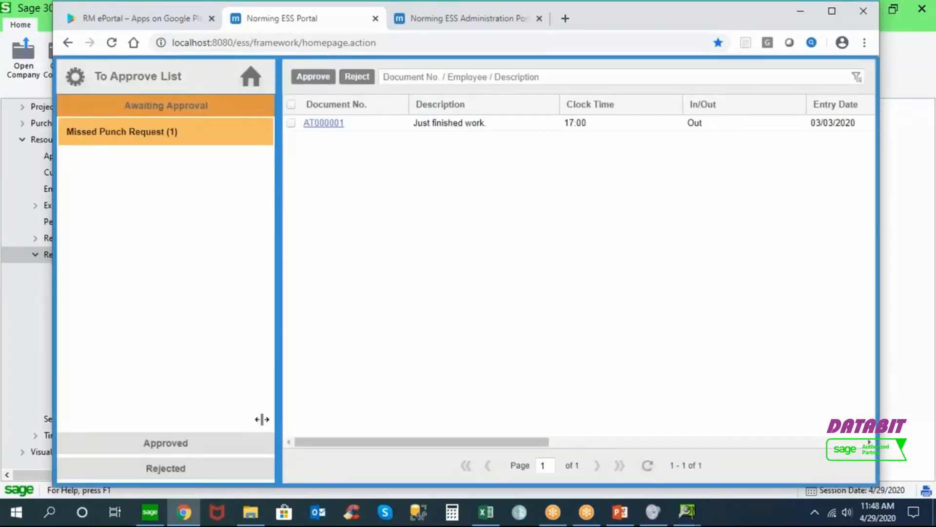
Switch to Sage 300 and open requisition INV731 from the A/P Invoice Requisition List
{"action": "left_click", "coordinate": [151, 513]}
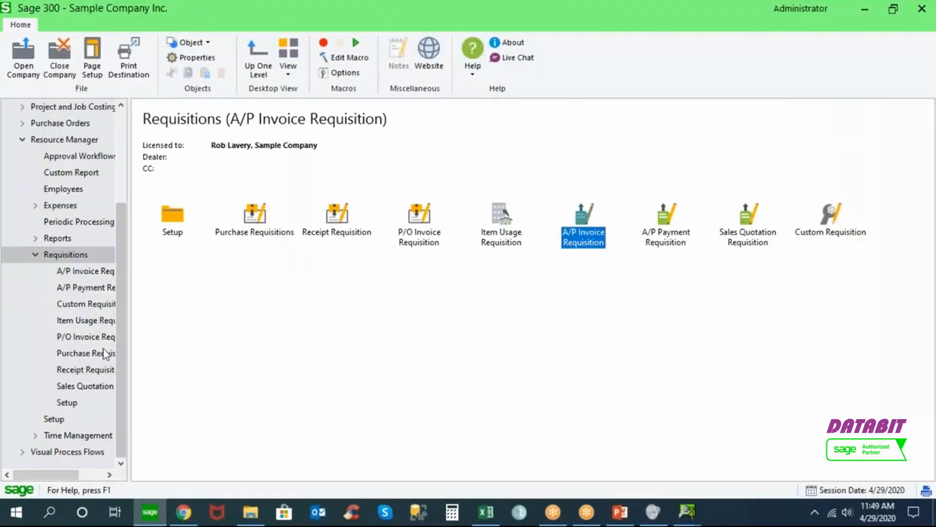
{"action": "left_click", "coordinate": [104, 271]}
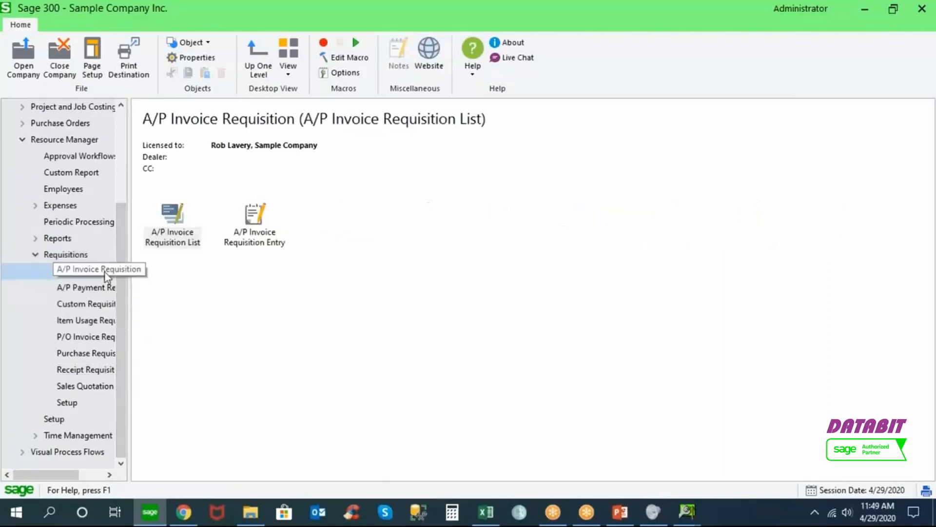
{"action": "double_click", "coordinate": [171, 237]}
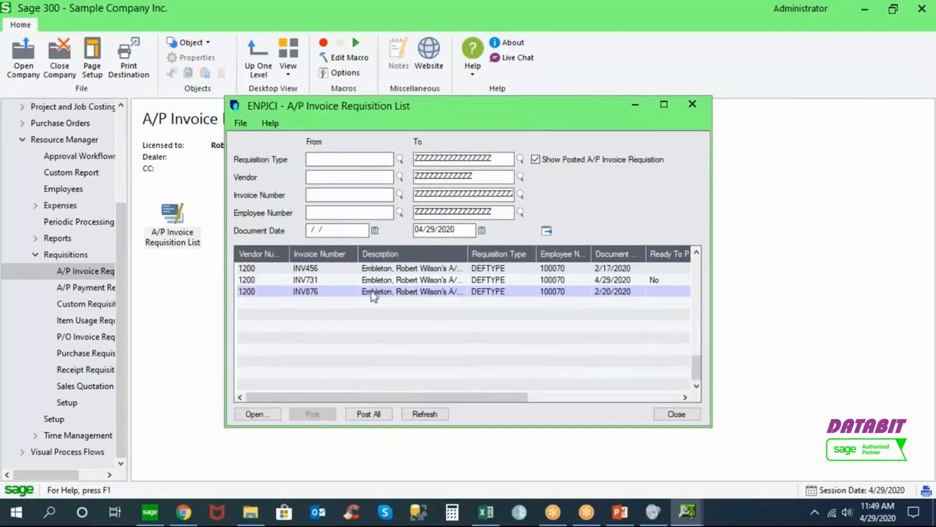
{"action": "left_click", "coordinate": [341, 282]}
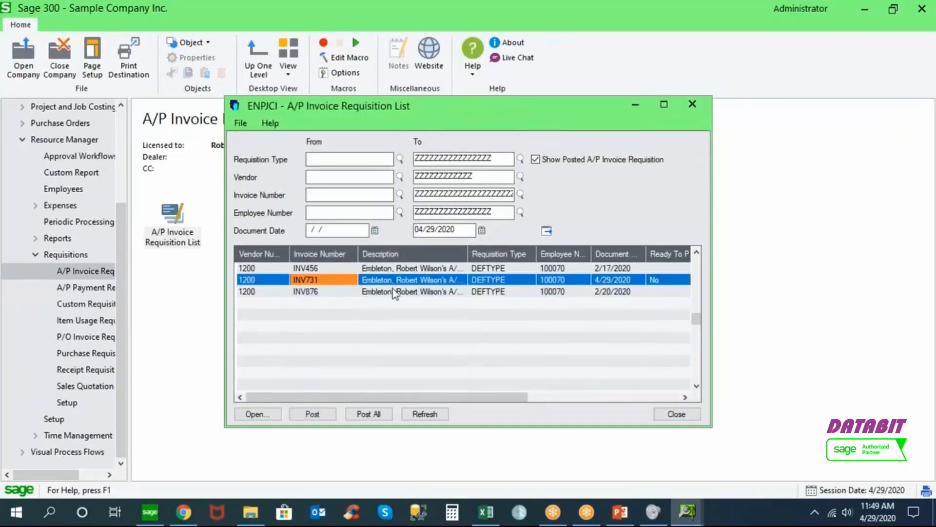
{"action": "double_click", "coordinate": [332, 278]}
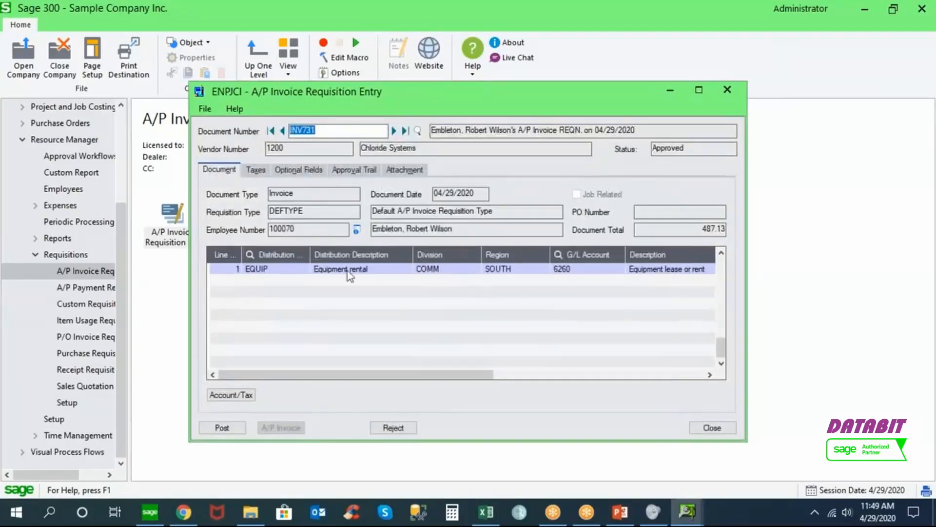
Examine the requisition's attachment, approval trail, optional fields, taxes and full detail line, and close the entry
{"action": "left_click", "coordinate": [406, 173]}
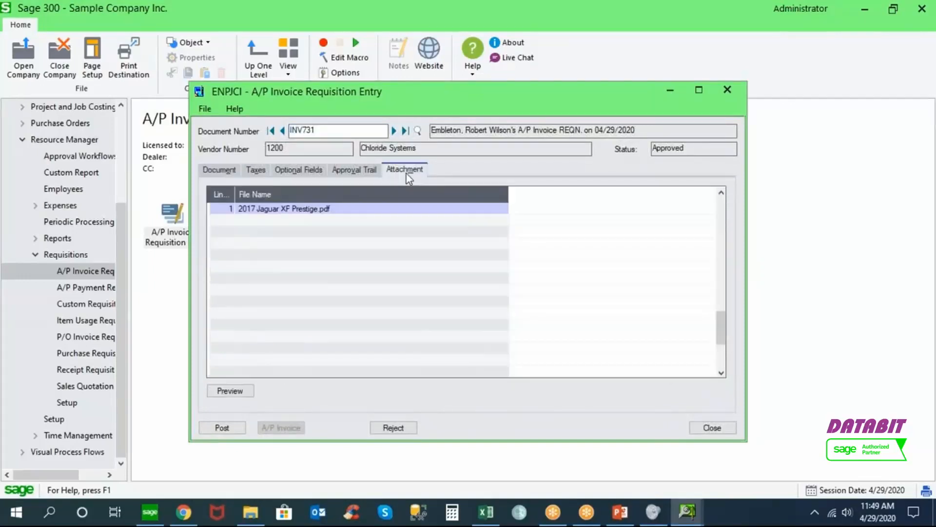
{"action": "left_click", "coordinate": [307, 209]}
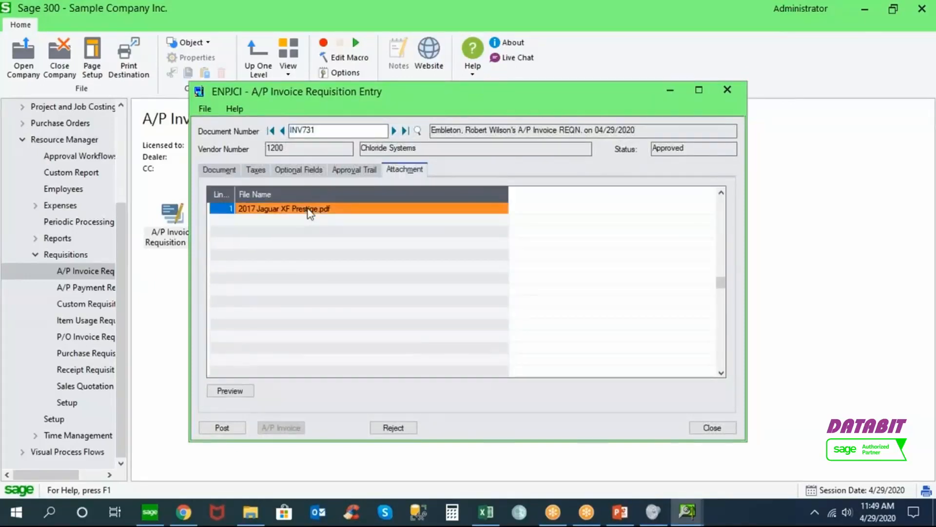
{"action": "left_click", "coordinate": [366, 175]}
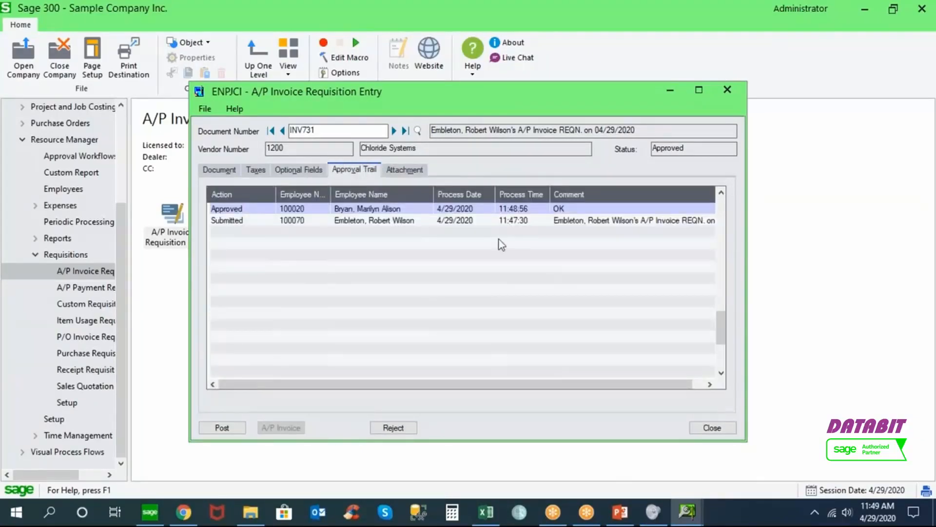
{"action": "left_click", "coordinate": [300, 168]}
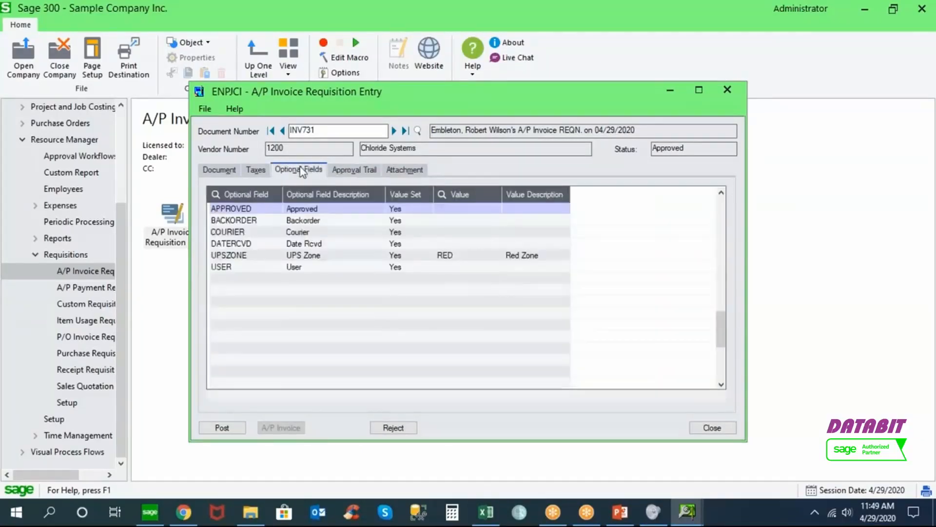
{"action": "left_click", "coordinate": [257, 169]}
{"action": "left_click", "coordinate": [229, 174]}
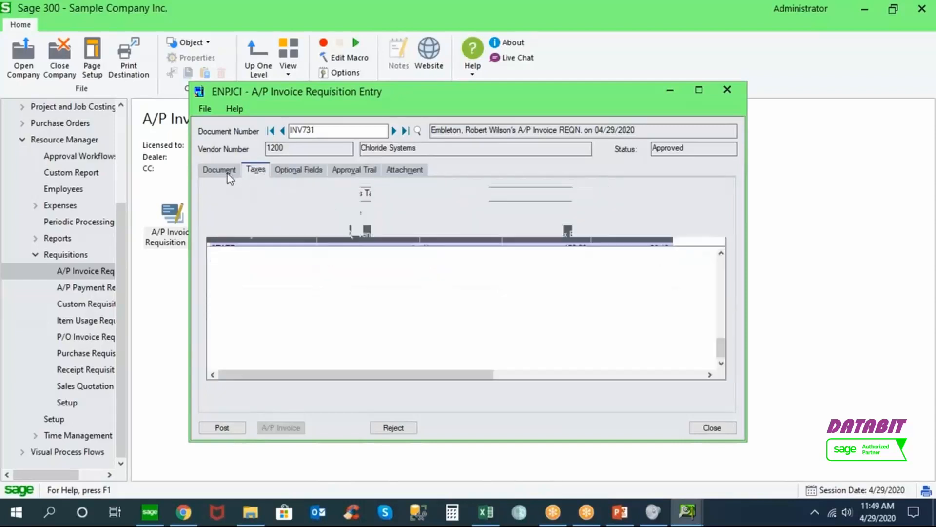
{"action": "mouse_move", "coordinate": [255, 376]}
{"action": "left_mouse_down"}
{"action": "mouse_move", "coordinate": [439, 375]}
{"action": "mouse_move", "coordinate": [586, 361]}
{"action": "left_mouse_up"}
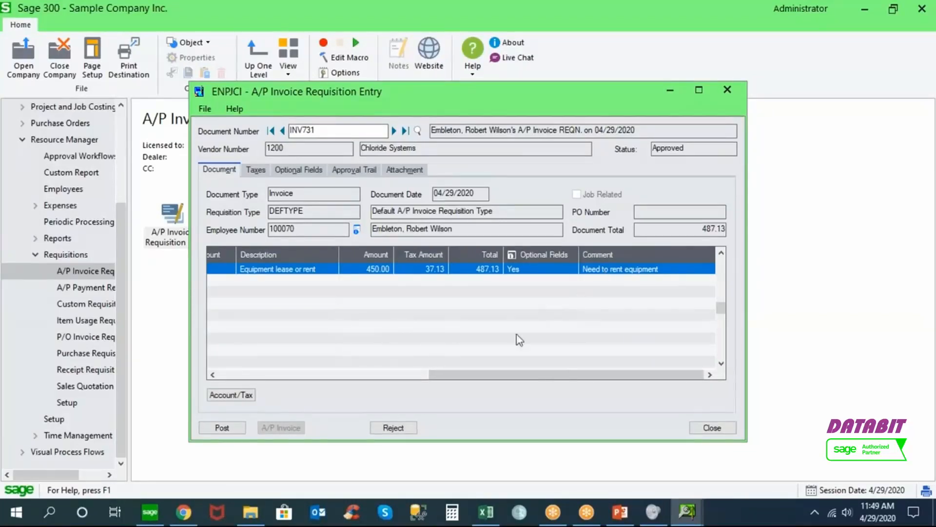
{"action": "left_click", "coordinate": [425, 374]}
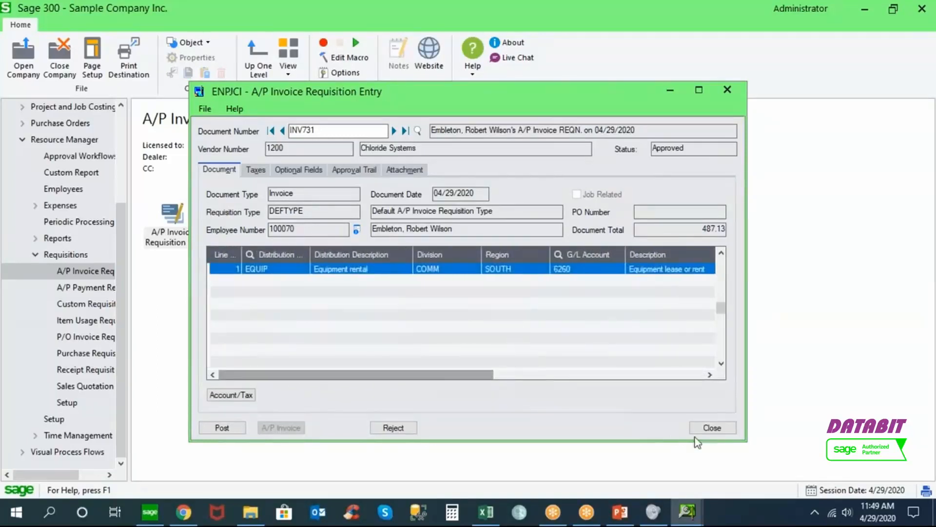
{"action": "left_click", "coordinate": [713, 428]}
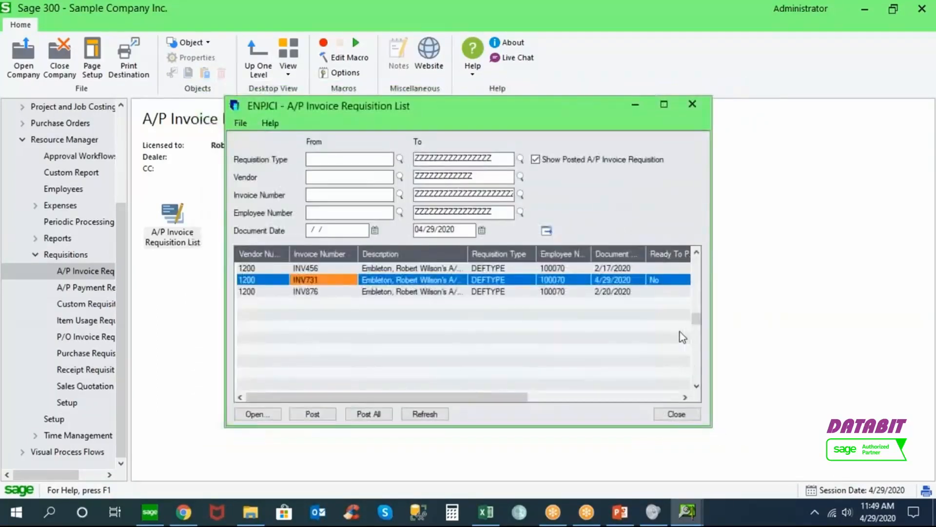
Set requisition INV731's Ready To Post value to Yes and post it
{"action": "double_click", "coordinate": [678, 279]}
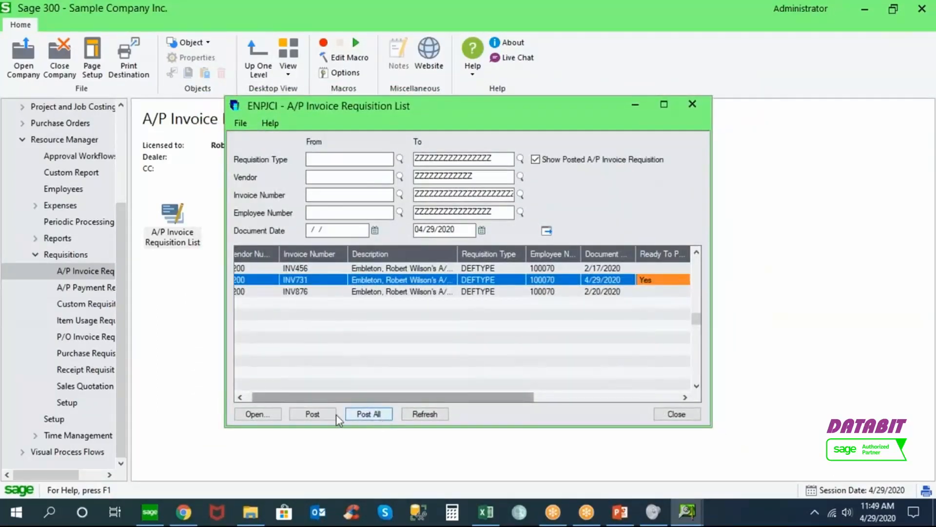
{"action": "left_click", "coordinate": [318, 415]}
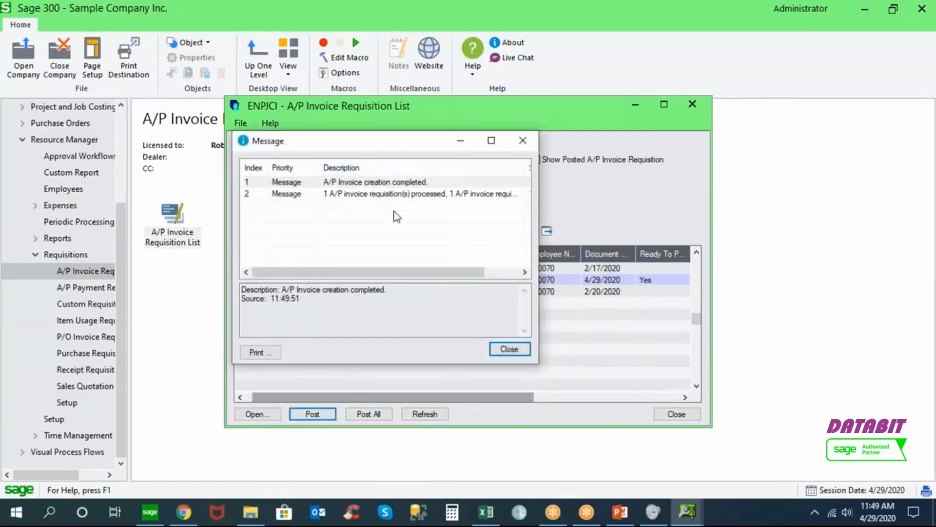
Dismiss the posting message, close the A/P Invoice Requisition List, and open the Invoice Batch List in Accounts Payable's A/P Transactions
{"action": "left_click", "coordinate": [505, 349]}
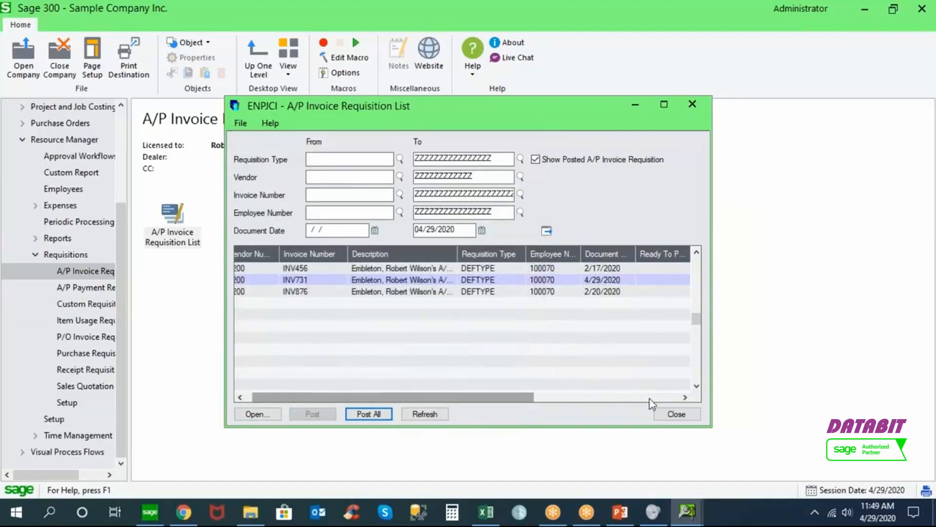
{"action": "left_click", "coordinate": [677, 414]}
{"action": "left_click_drag", "start_coordinate": [122, 253], "coordinate": [112, 130]}
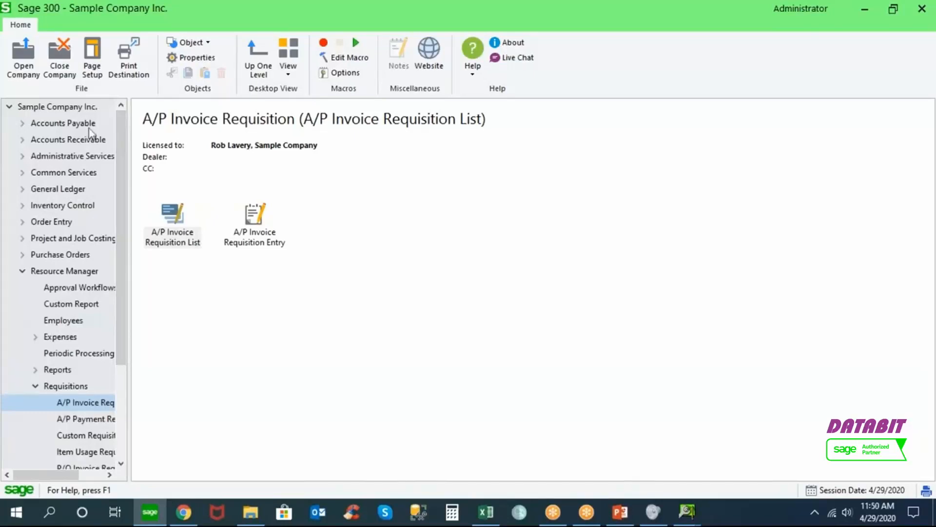
{"action": "left_click", "coordinate": [55, 125]}
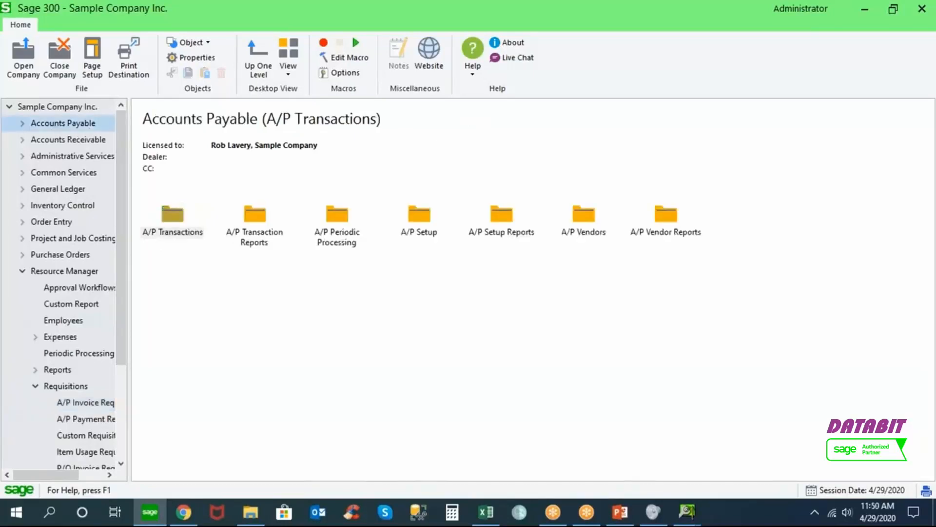
{"action": "double_click", "coordinate": [172, 216]}
{"action": "double_click", "coordinate": [173, 216]}
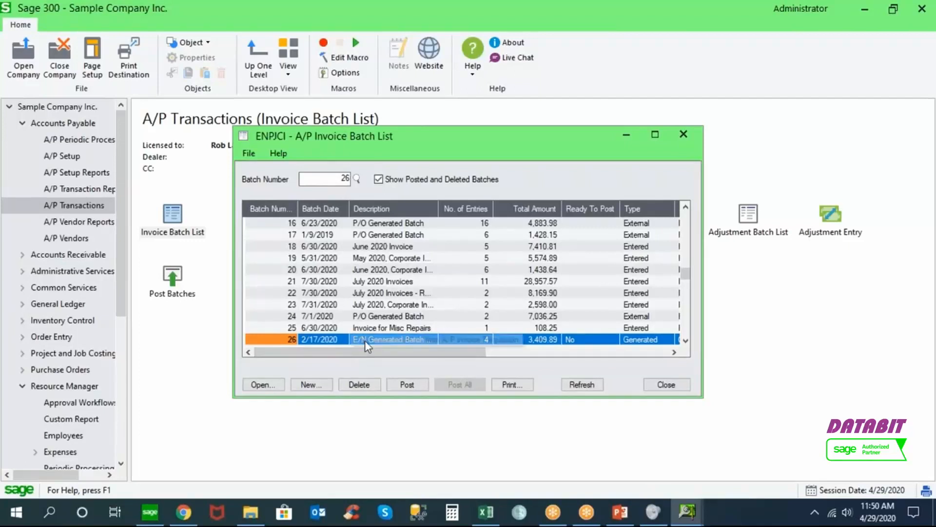
Open batch 26, go to its last entry, and examine the description, distribution amounts and full comment of the equipment rental line
{"action": "left_click", "coordinate": [419, 344]}
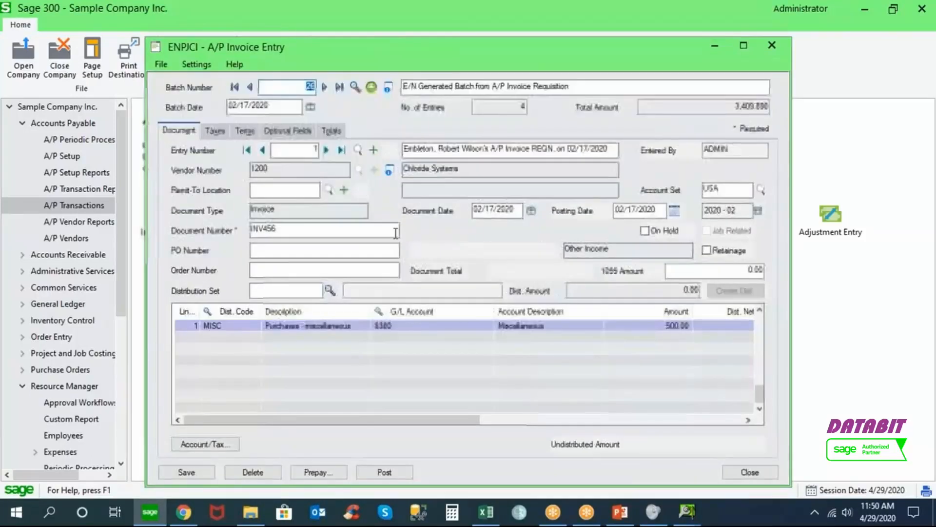
{"action": "left_click", "coordinate": [342, 150]}
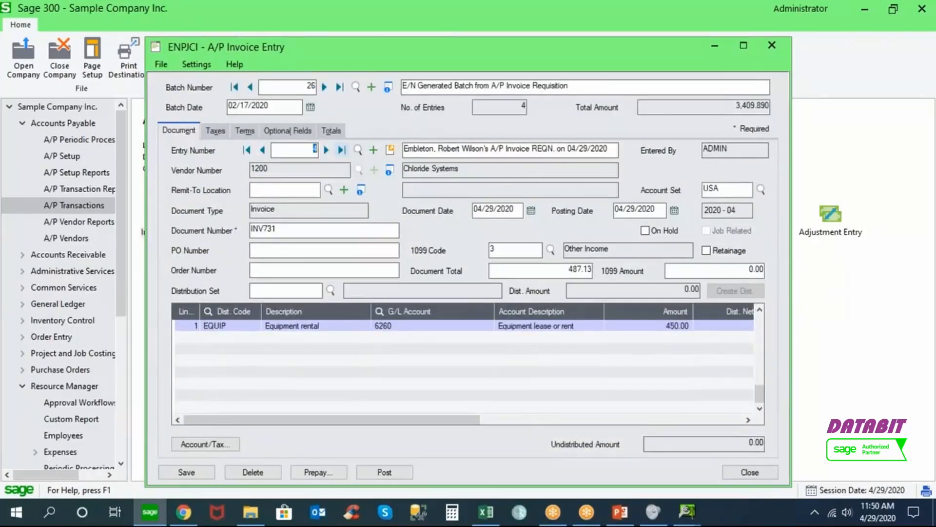
{"action": "left_click_drag", "start_coordinate": [559, 149], "coordinate": [631, 151]}
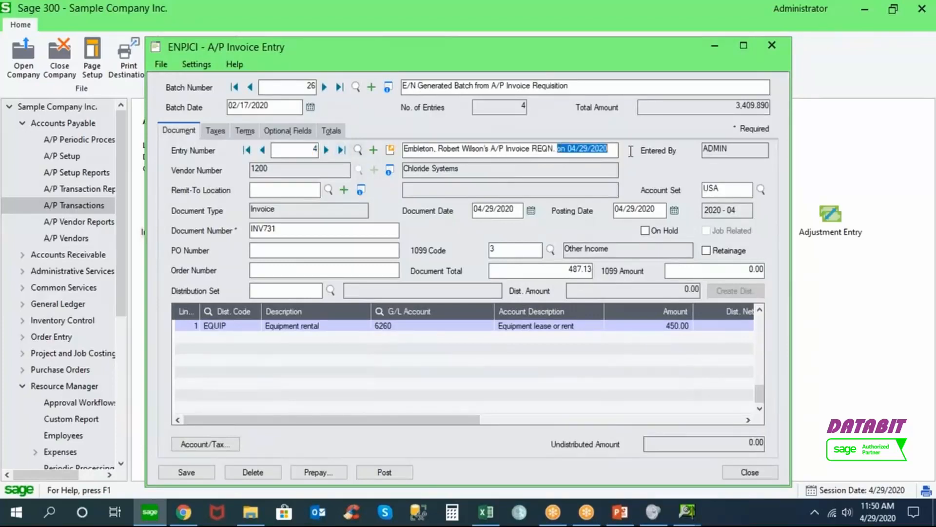
{"action": "left_click", "coordinate": [350, 325]}
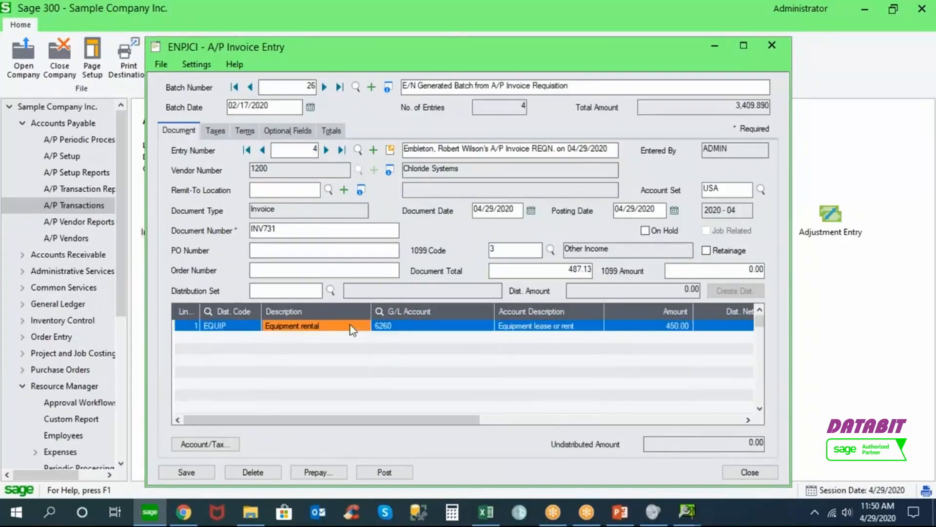
{"action": "left_click", "coordinate": [634, 327]}
{"action": "left_click_drag", "start_coordinate": [461, 420], "coordinate": [740, 411]}
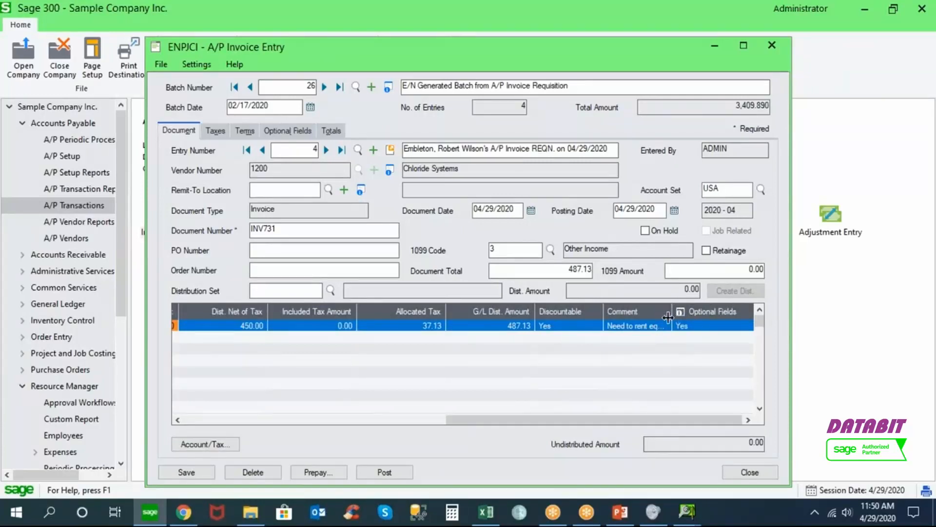
{"action": "left_click_drag", "start_coordinate": [673, 312], "coordinate": [719, 323]}
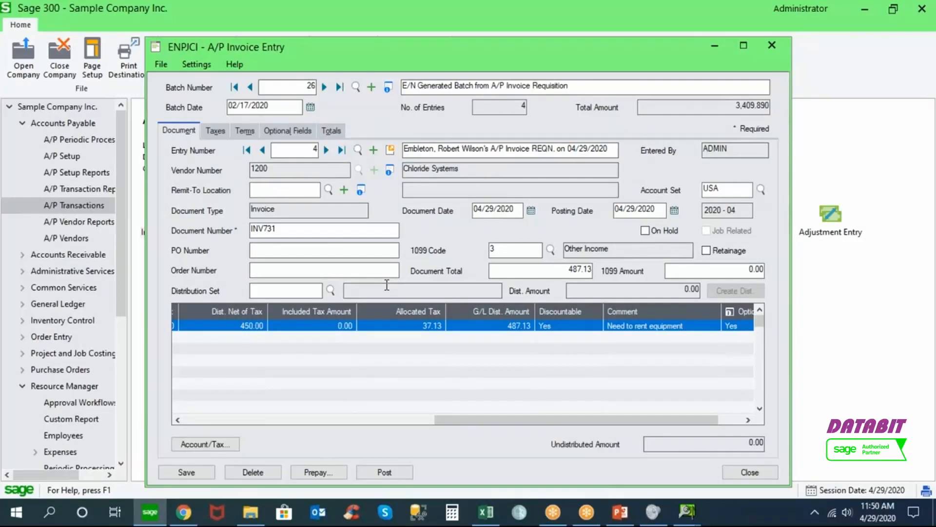
Drill down from the invoice entry to its source requisition, review the attachment, approval trail and document details, and close the requisition
{"action": "left_click", "coordinate": [390, 151]}
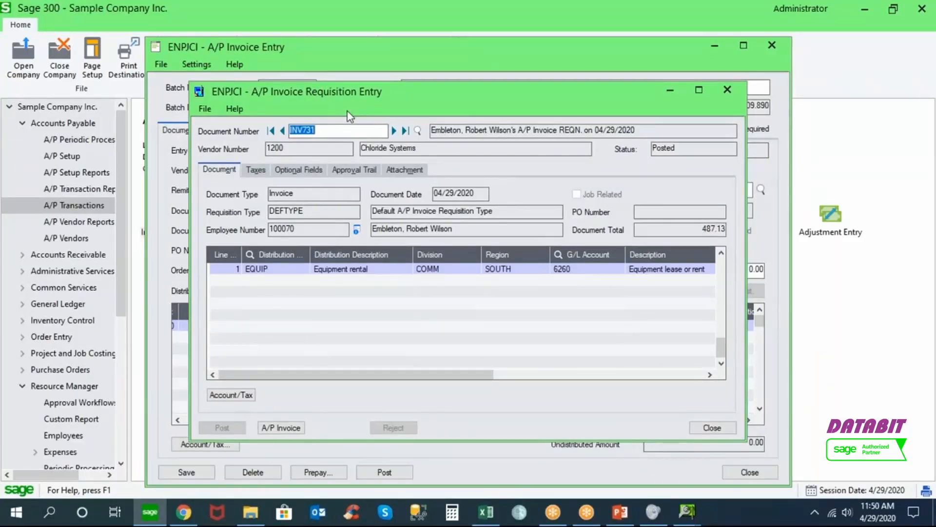
{"action": "left_click", "coordinate": [392, 170]}
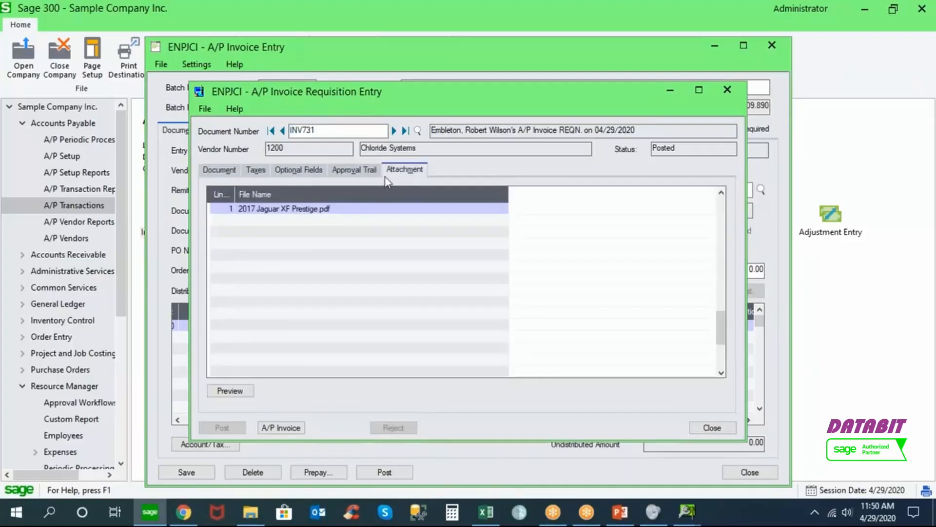
{"action": "left_click", "coordinate": [367, 173]}
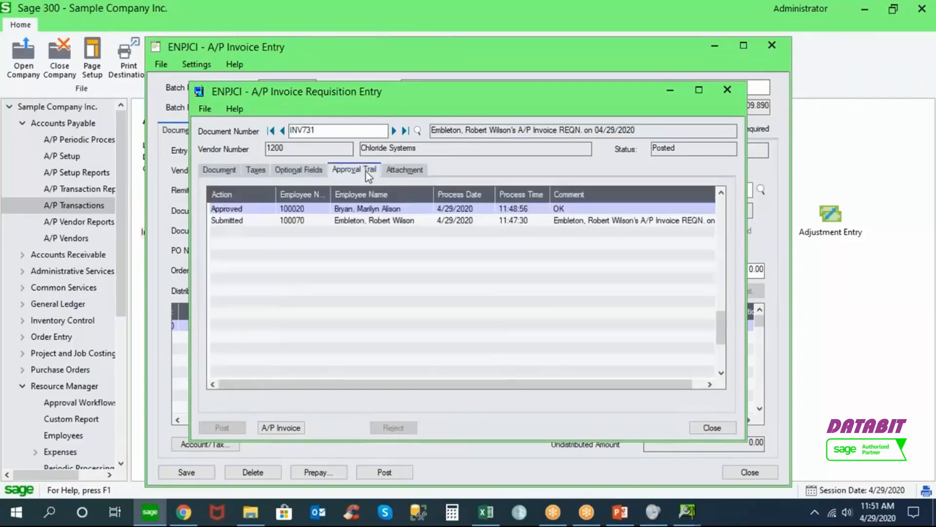
{"action": "left_click", "coordinate": [228, 174]}
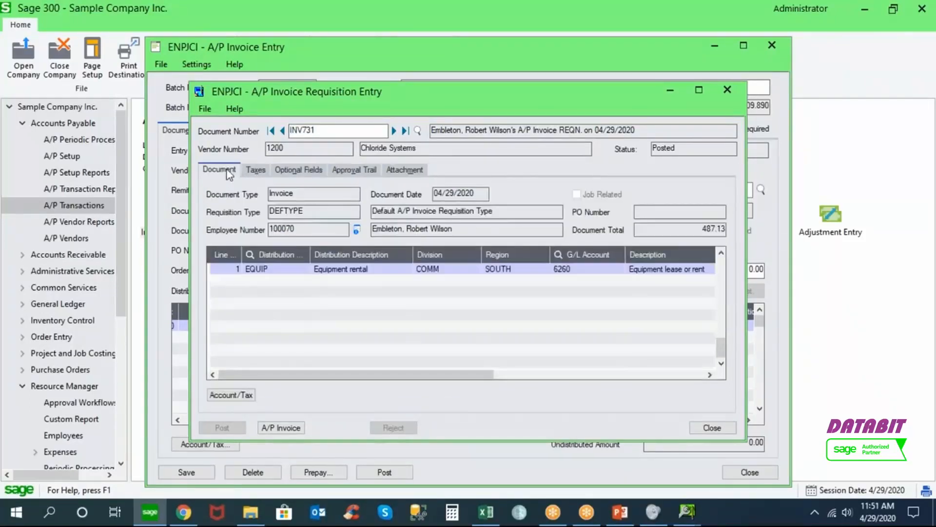
{"action": "left_click", "coordinate": [705, 429]}
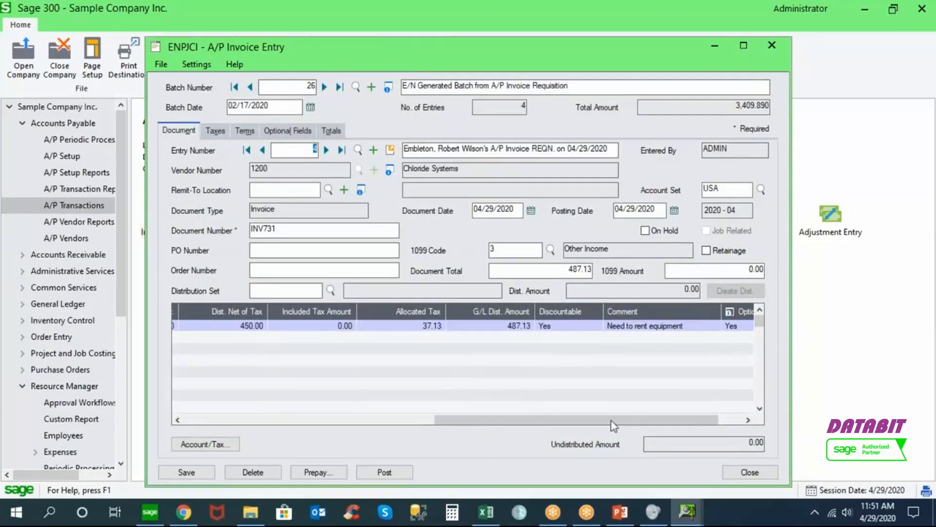
Close the A/P Invoice Entry and the Invoice Batch List, and collapse the Accounts Payable folder
{"action": "left_click", "coordinate": [757, 472]}
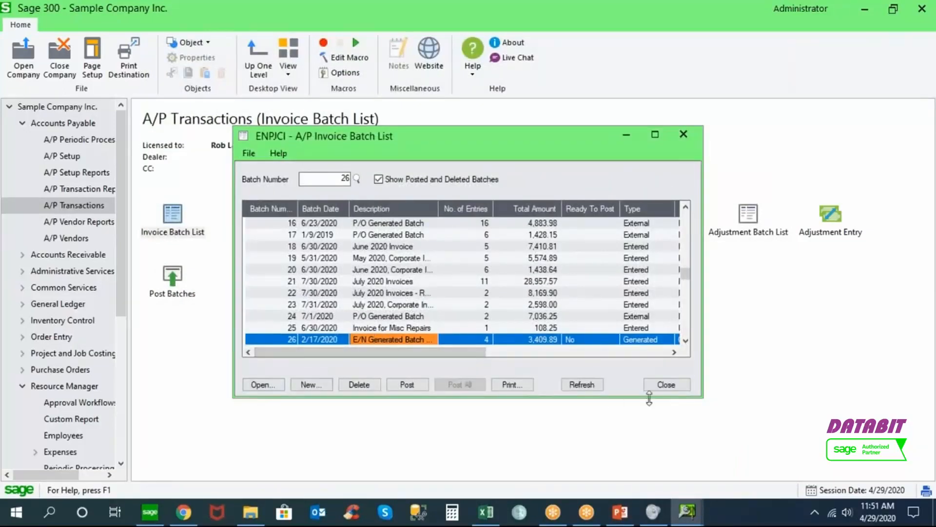
{"action": "left_click", "coordinate": [667, 385]}
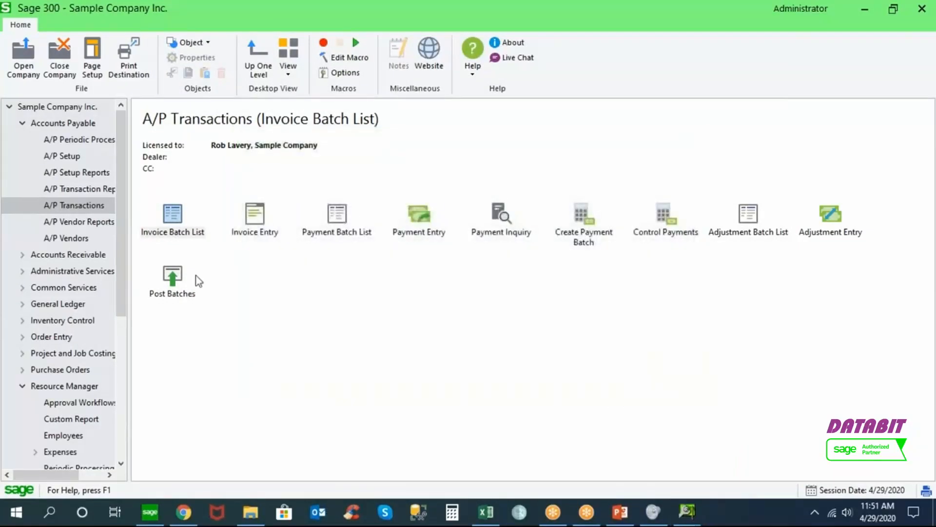
{"action": "left_click", "coordinate": [36, 125]}
{"action": "left_click", "coordinate": [24, 124]}
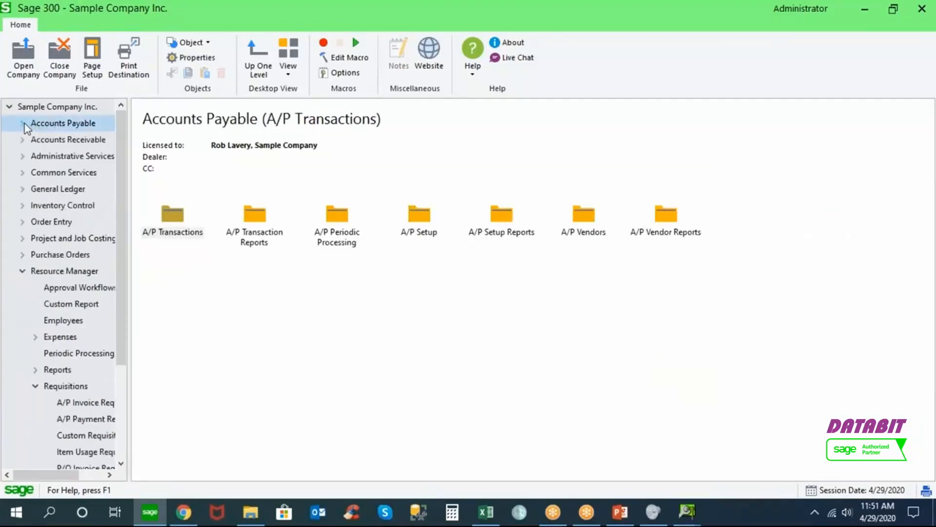